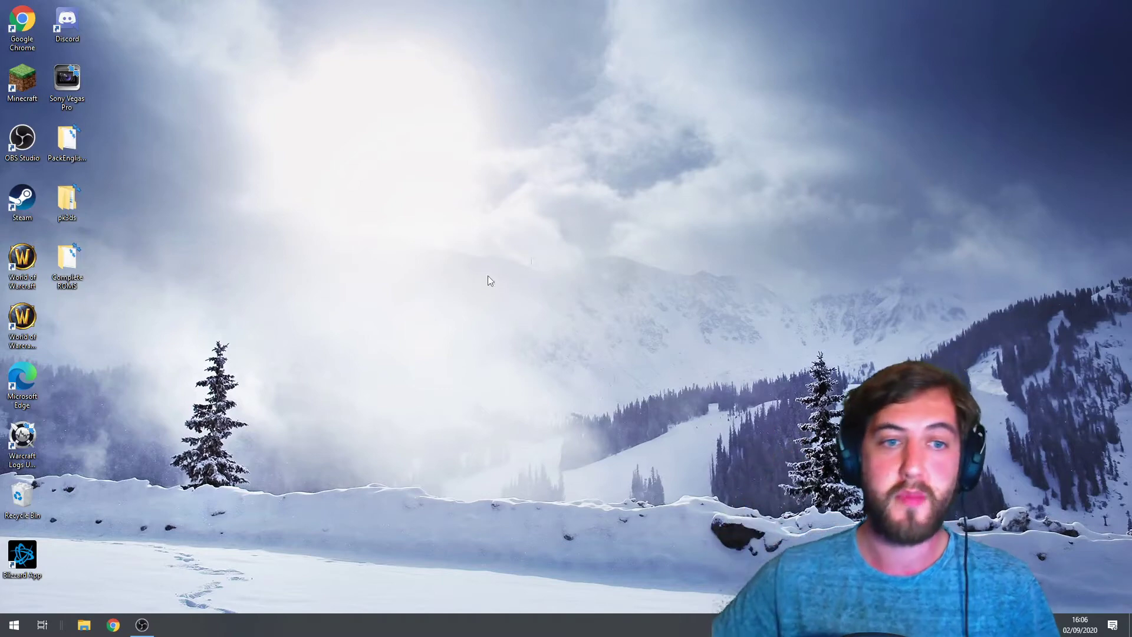
- Create a new desktop folder named "Folder to randoize" and open it
{"action": "right_click", "coordinate": [307, 244]}
{"action": "mouse_move", "coordinate": [381, 372]}
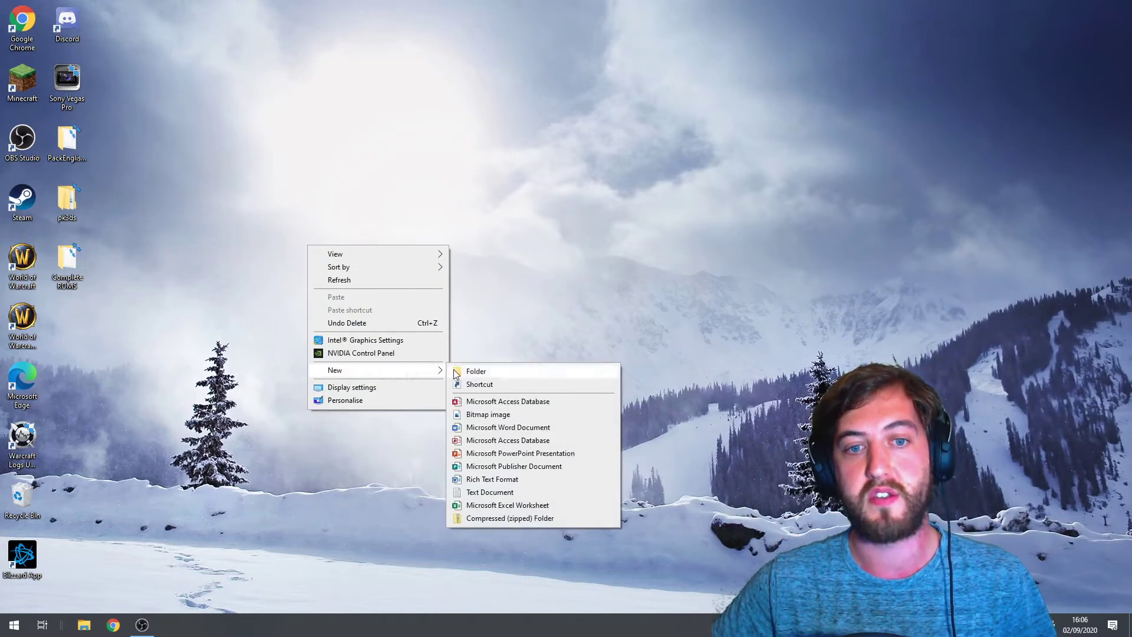
{"action": "left_click", "coordinate": [549, 371]}
{"action": "type", "text": "Folde"}
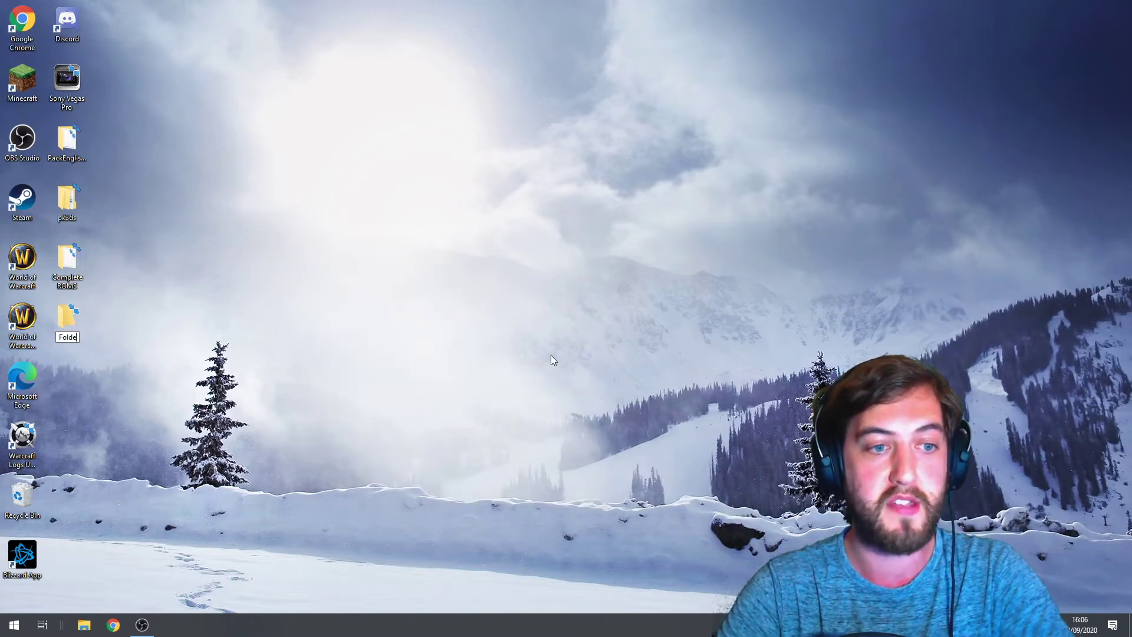
{"action": "type", "text": "r to randoize"}
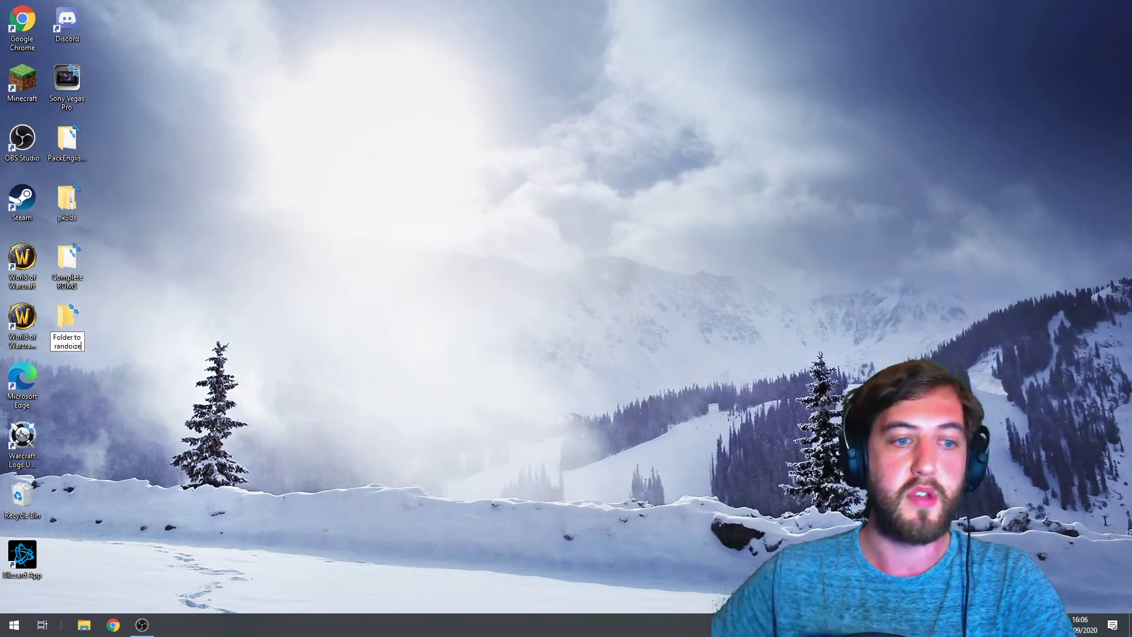
{"action": "key", "text": "Return"}
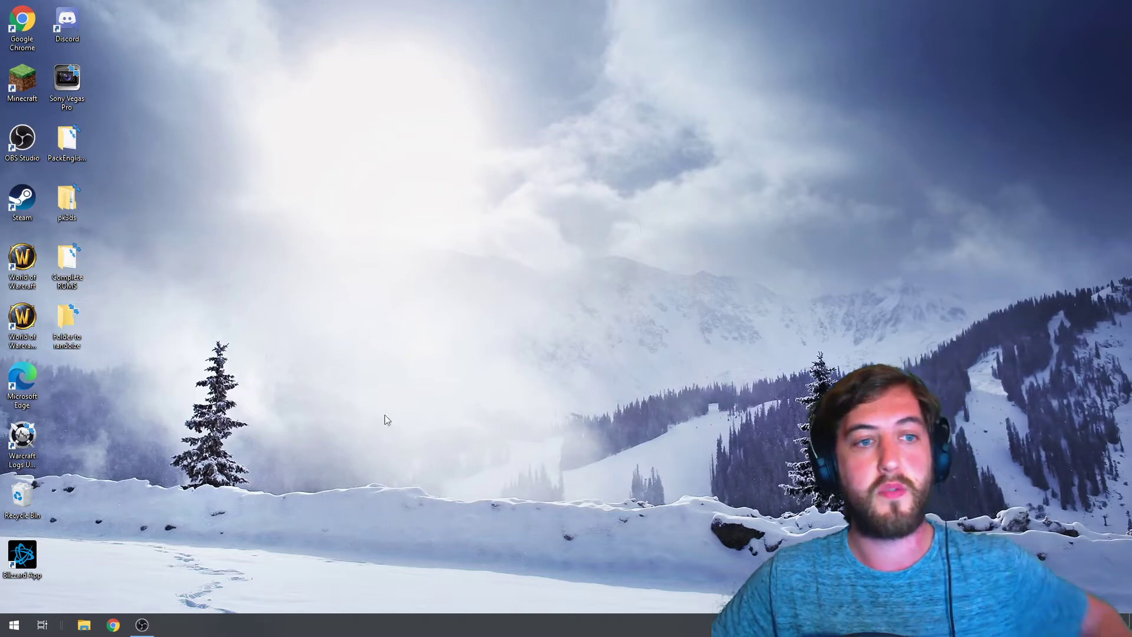
{"action": "key", "text": "Return"}
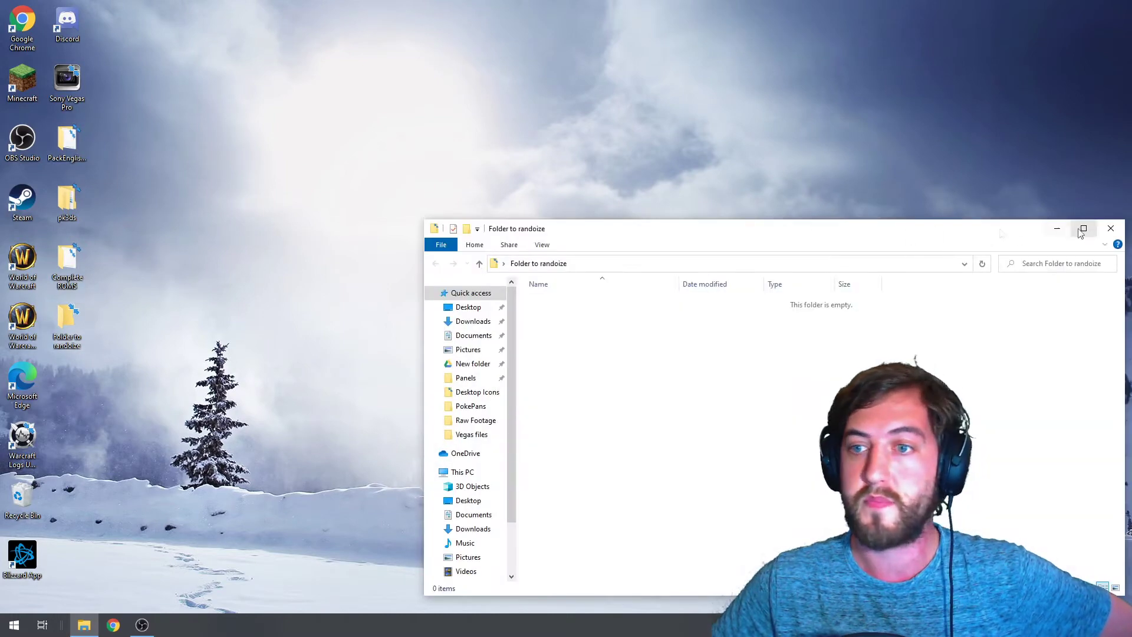
- Move the HackingToolkit3DS application from PackEnglishV9's PackHack folder into "Folder to randoize" and close the source folder
{"action": "double_click", "coordinate": [67, 140]}
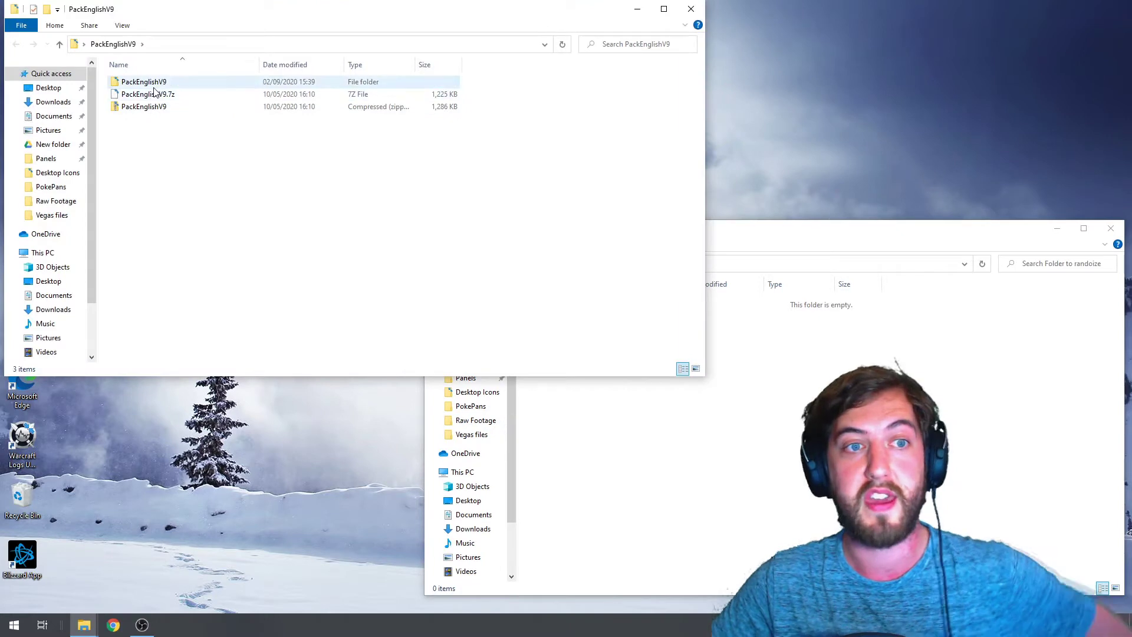
{"action": "double_click", "coordinate": [153, 87]}
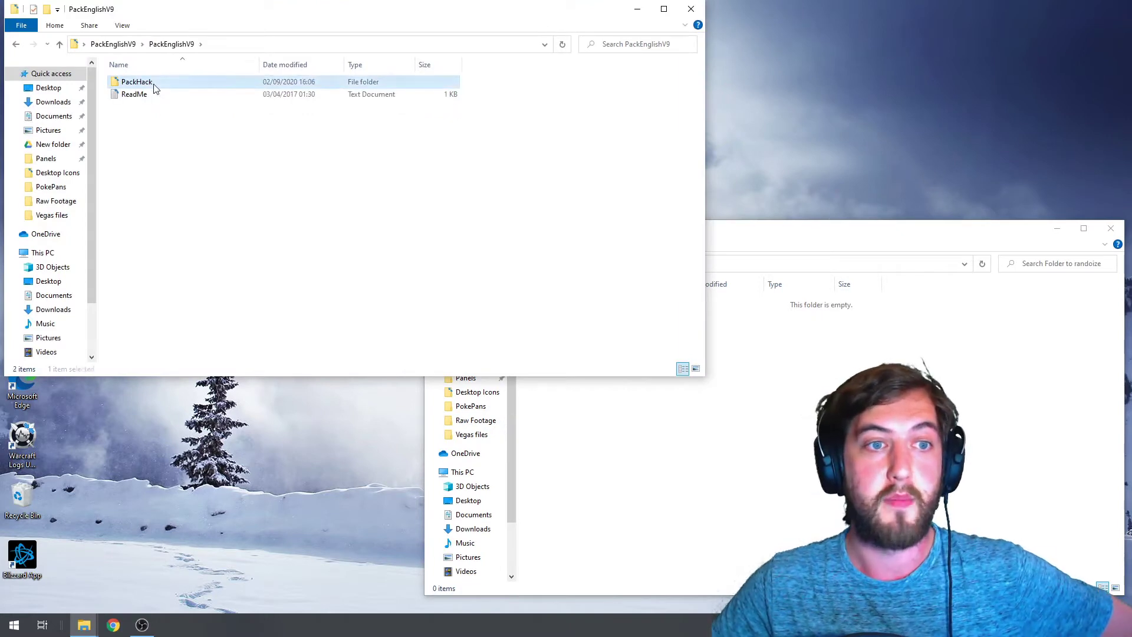
{"action": "double_click", "coordinate": [152, 86]}
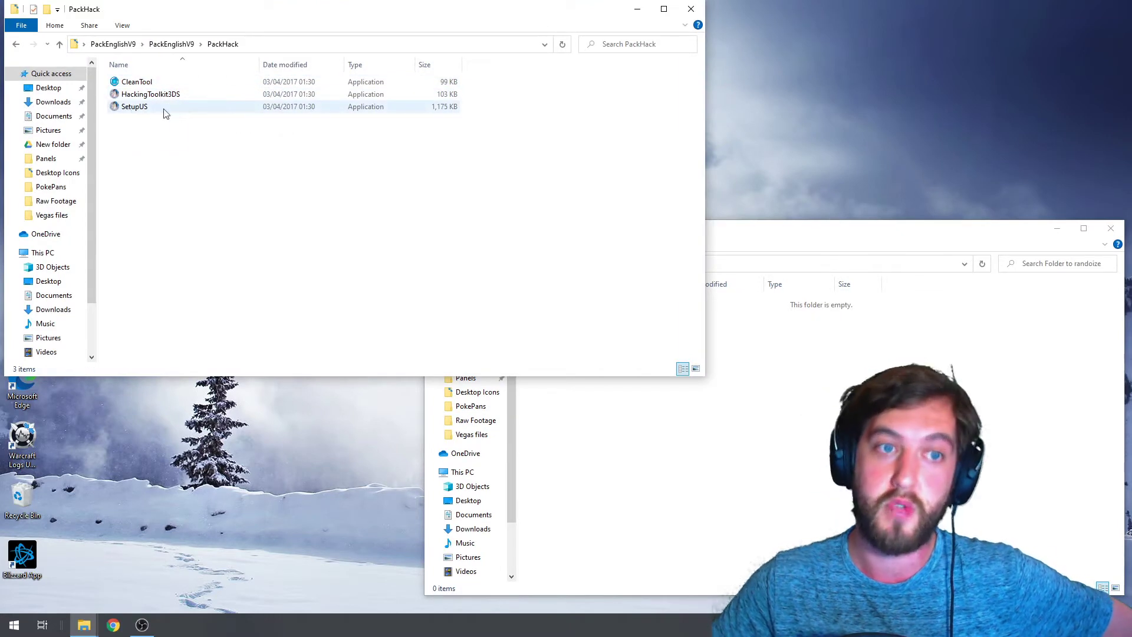
{"action": "left_click_drag", "start_coordinate": [158, 99], "coordinate": [825, 331]}
{"action": "left_click", "coordinate": [691, 9]}
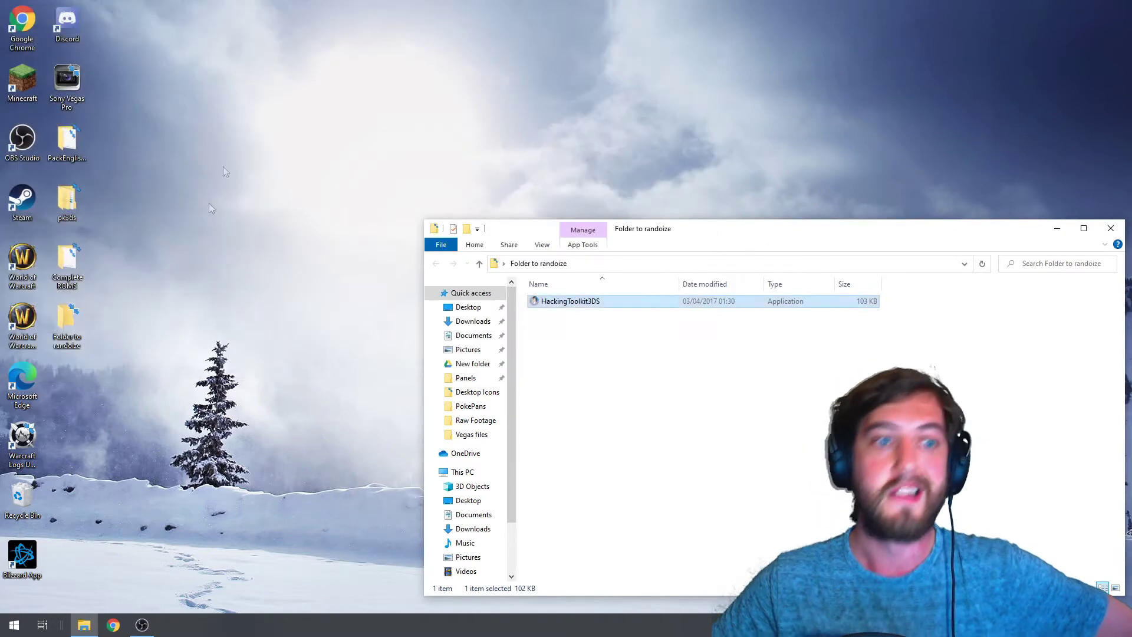
- Move AlphaSapphire.3ds from the Complete ROMS folder into "Folder to randoize" and put the source window away
{"action": "double_click", "coordinate": [70, 263]}
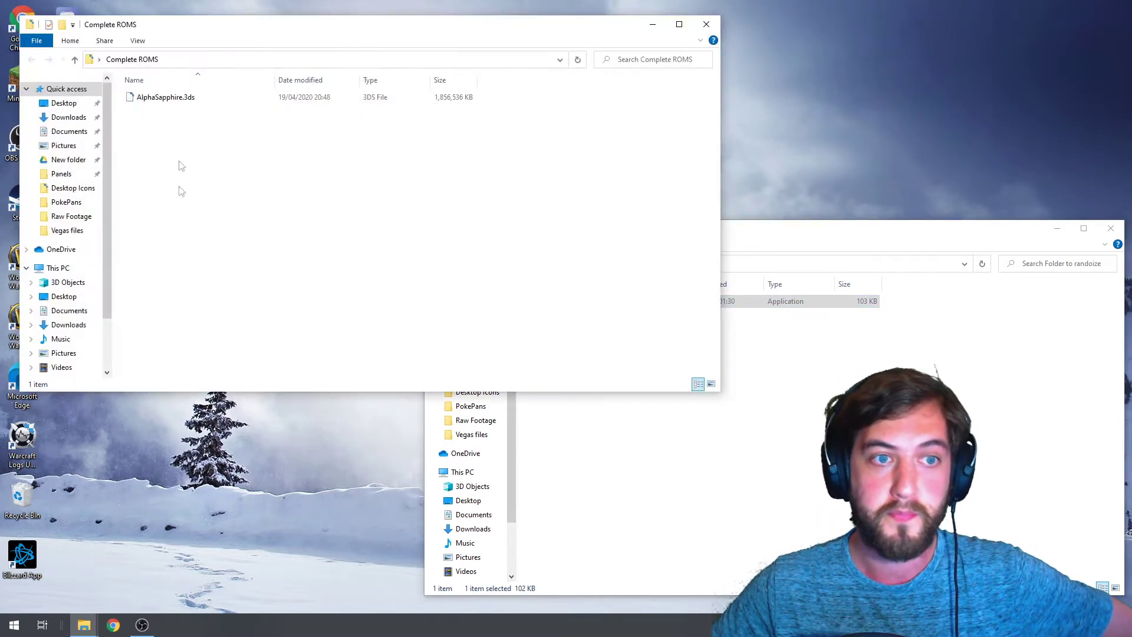
{"action": "left_click_drag", "start_coordinate": [167, 105], "coordinate": [448, 300]}
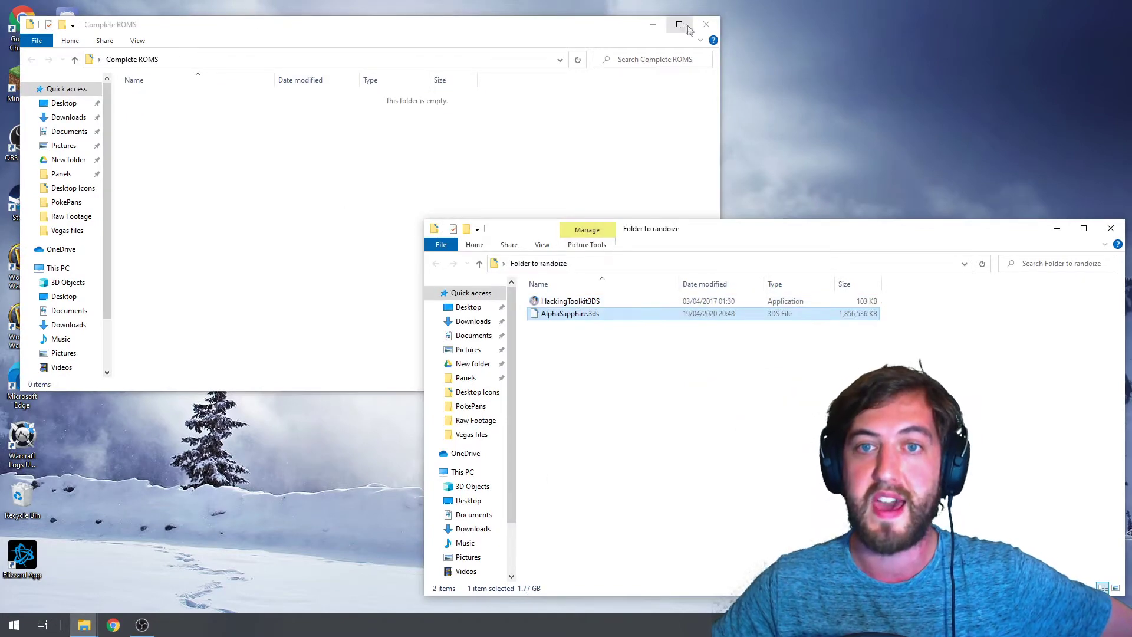
{"action": "left_click", "coordinate": [661, 30]}
{"action": "left_click", "coordinate": [662, 30]}
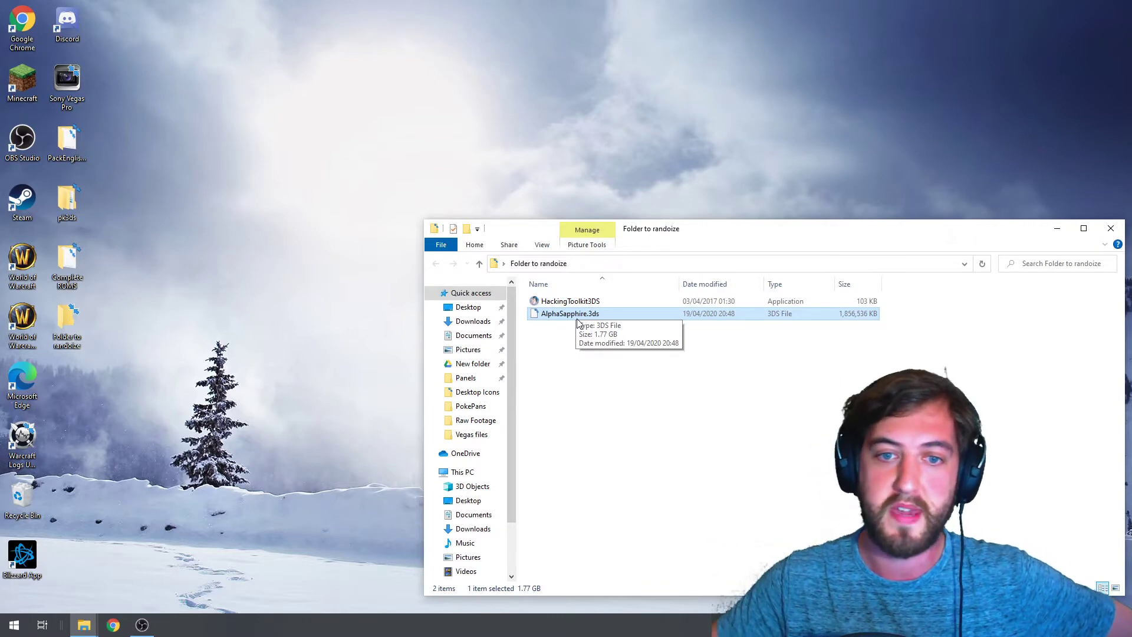
- Launch HackingToolkit3DS from "Folder to randoize" and choose option D to extract a .3DS file
{"action": "left_click", "coordinate": [586, 302]}
{"action": "double_click", "coordinate": [586, 302]}
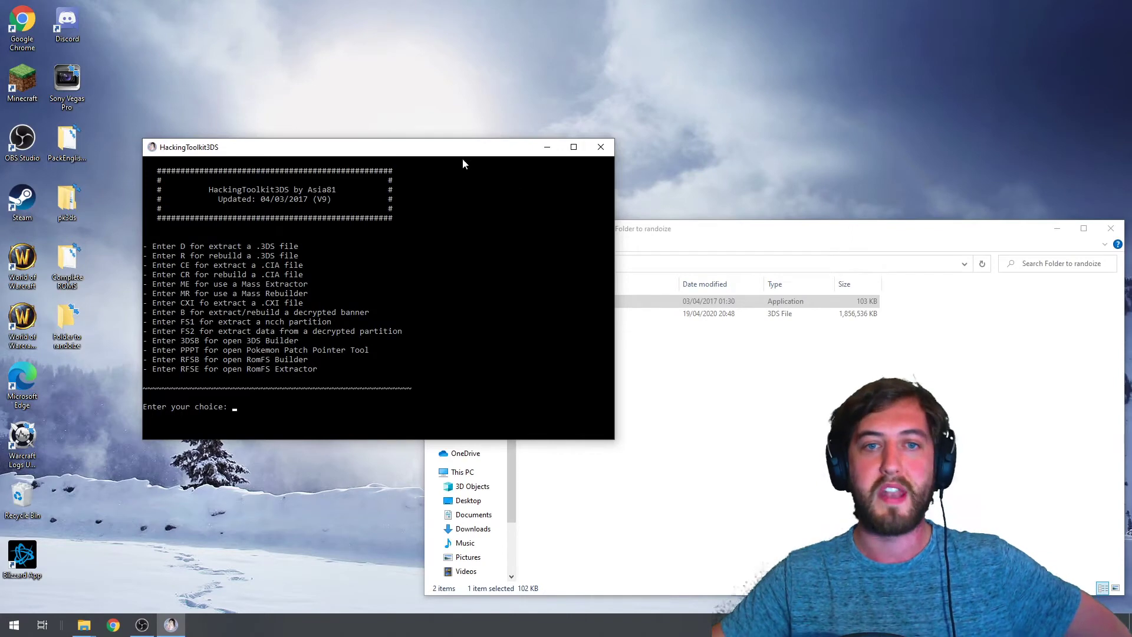
{"action": "left_click_drag", "start_coordinate": [462, 152], "coordinate": [417, 145]}
{"action": "left_click_drag", "start_coordinate": [829, 246], "coordinate": [820, 197]}
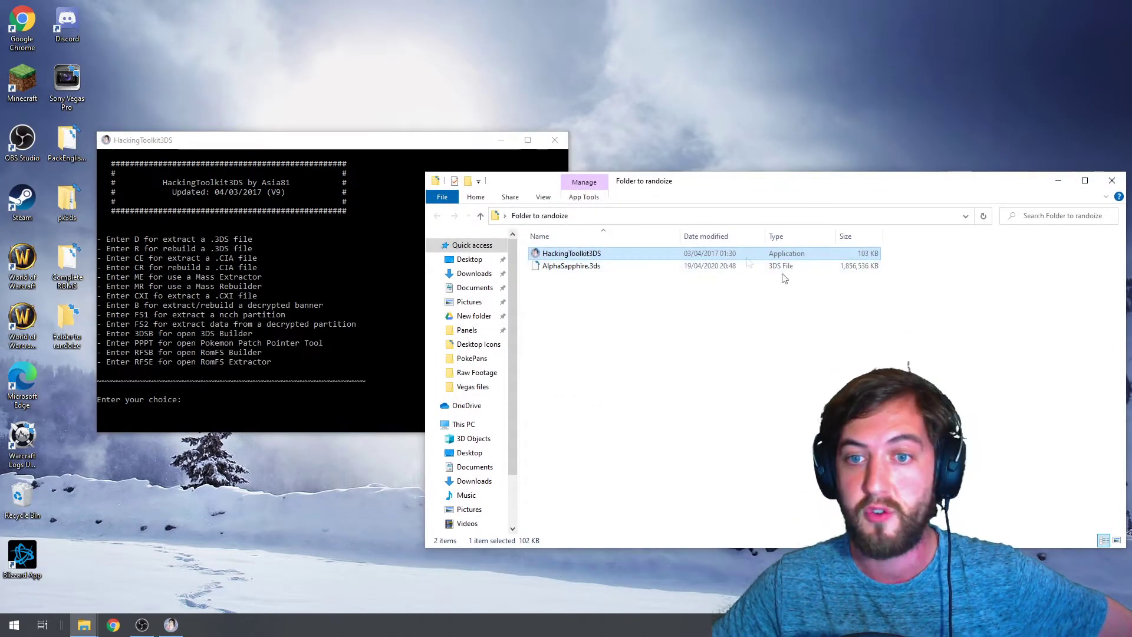
{"action": "left_click", "coordinate": [228, 400]}
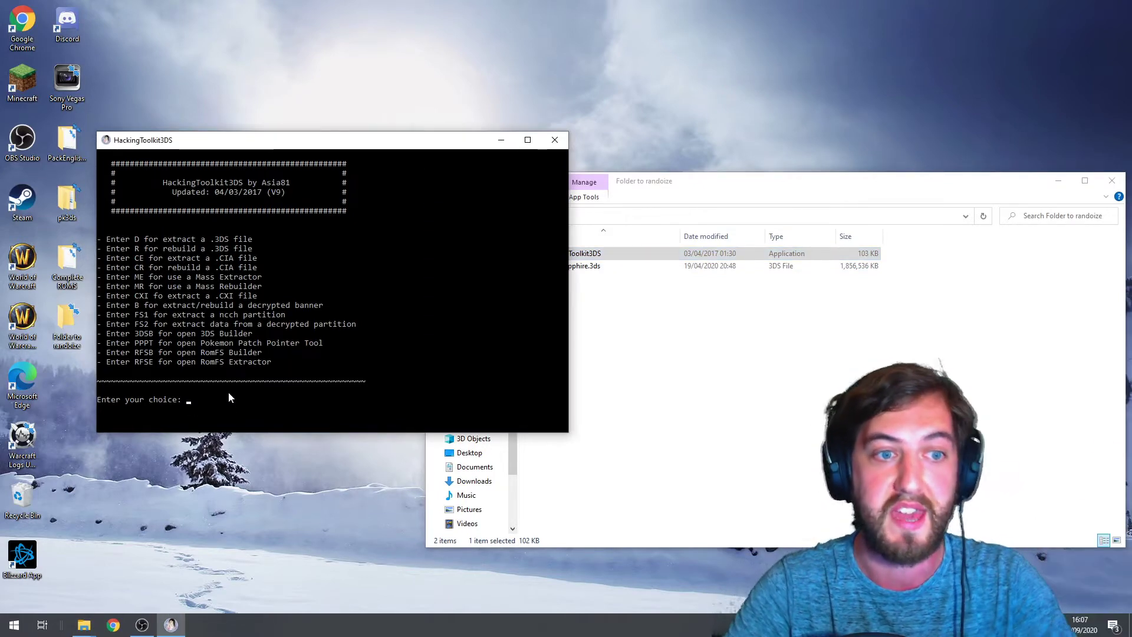
{"action": "type", "text": "D"}
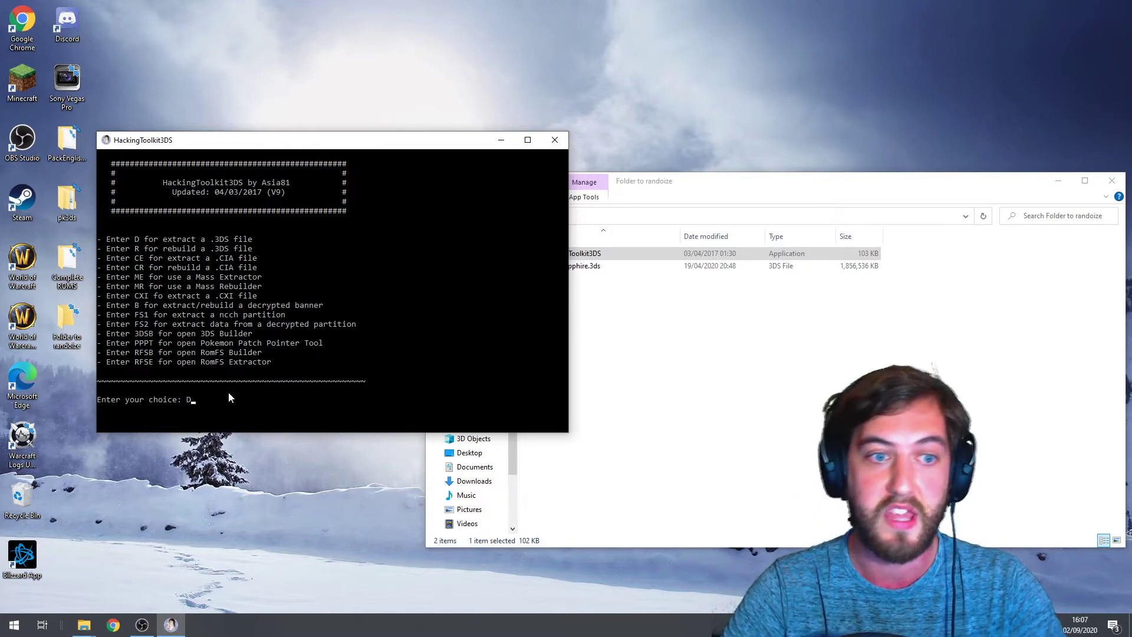
{"action": "key", "text": "Return"}
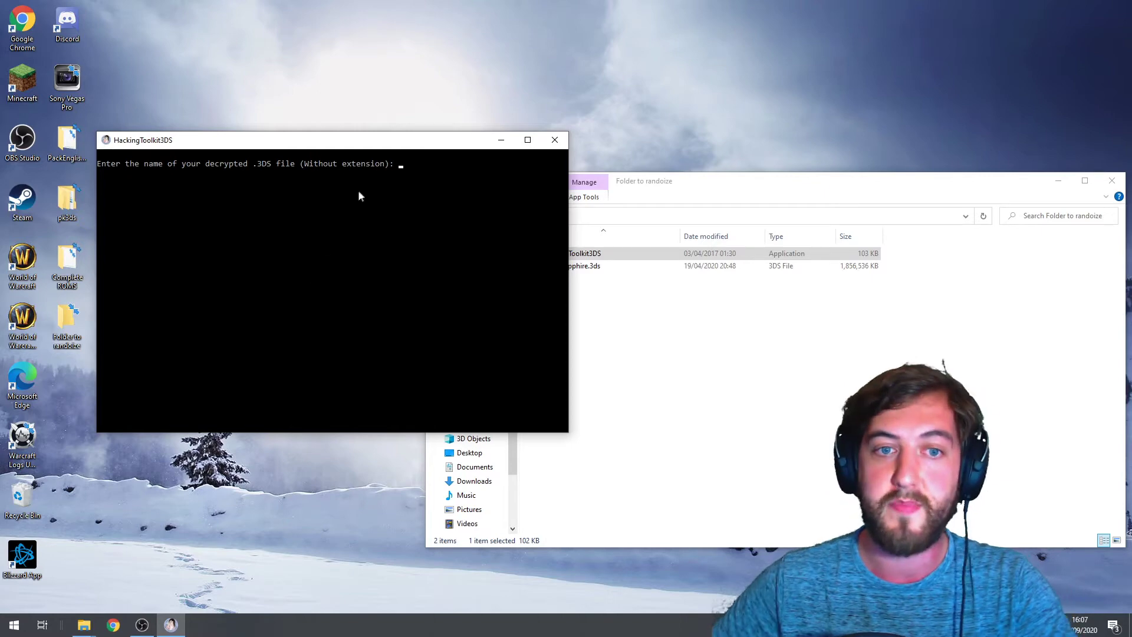
- Extract the ROM named AlphaSapphire, answering n to decompressing the code.bin file
{"action": "left_click_drag", "start_coordinate": [412, 147], "coordinate": [550, 297]}
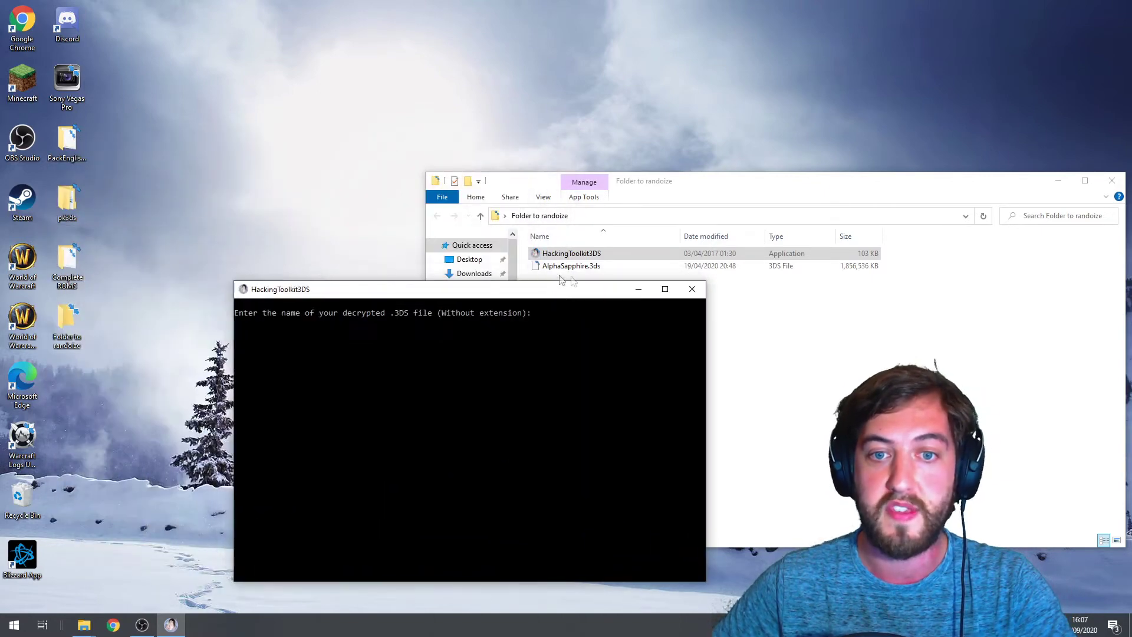
{"action": "type", "text": "AlphaSap"}
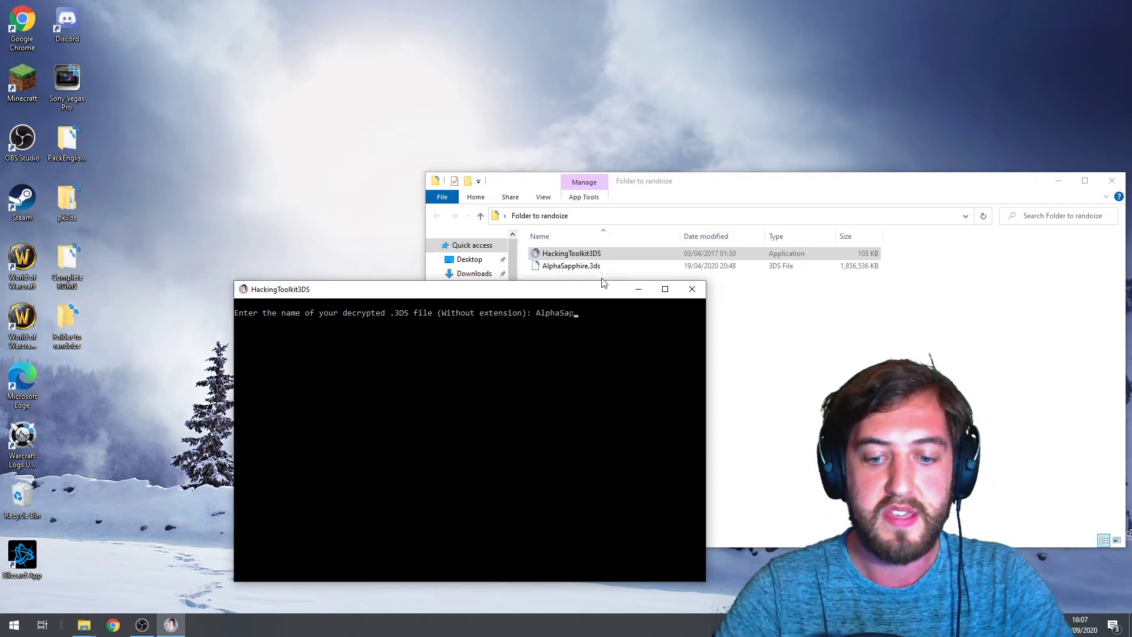
{"action": "type", "text": "phire"}
{"action": "key", "text": "Return"}
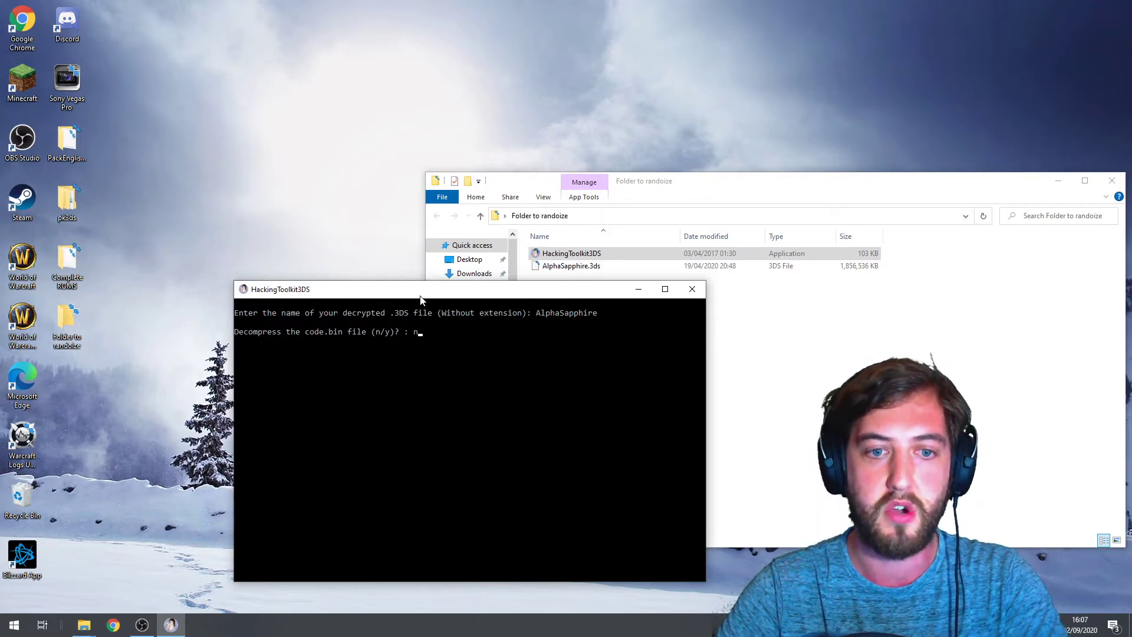
{"action": "key", "text": "Return"}
{"action": "left_click_drag", "start_coordinate": [450, 293], "coordinate": [263, 168]}
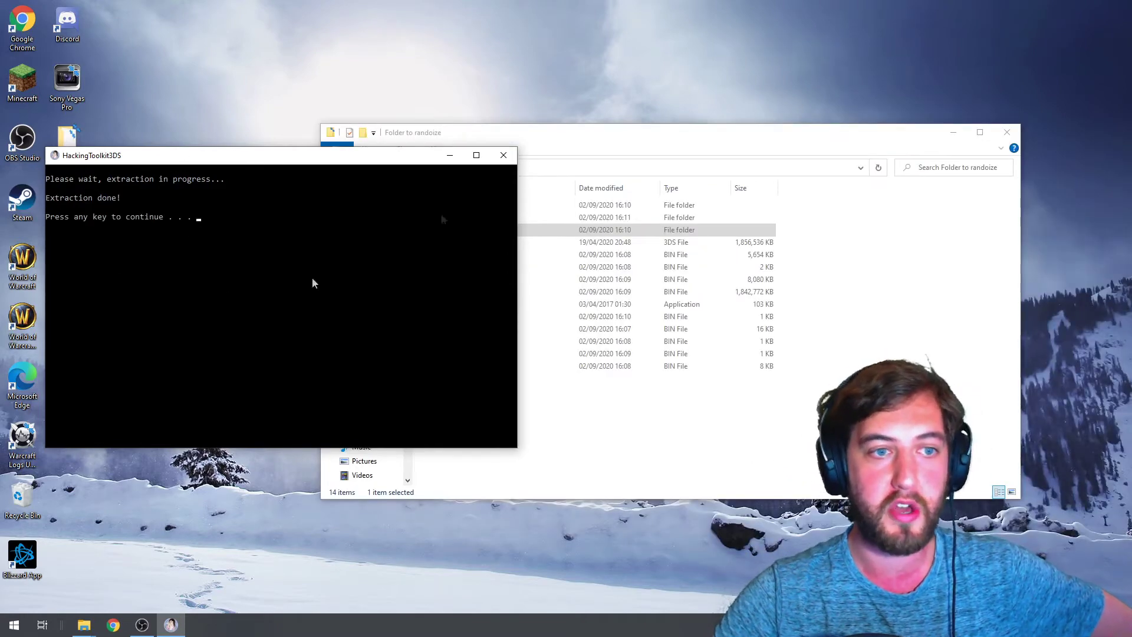
- Check the extracted files in "Folder to randoize", including ExtractedRomFS, and minimize the folder and toolkit windows
{"action": "left_click", "coordinate": [636, 149]}
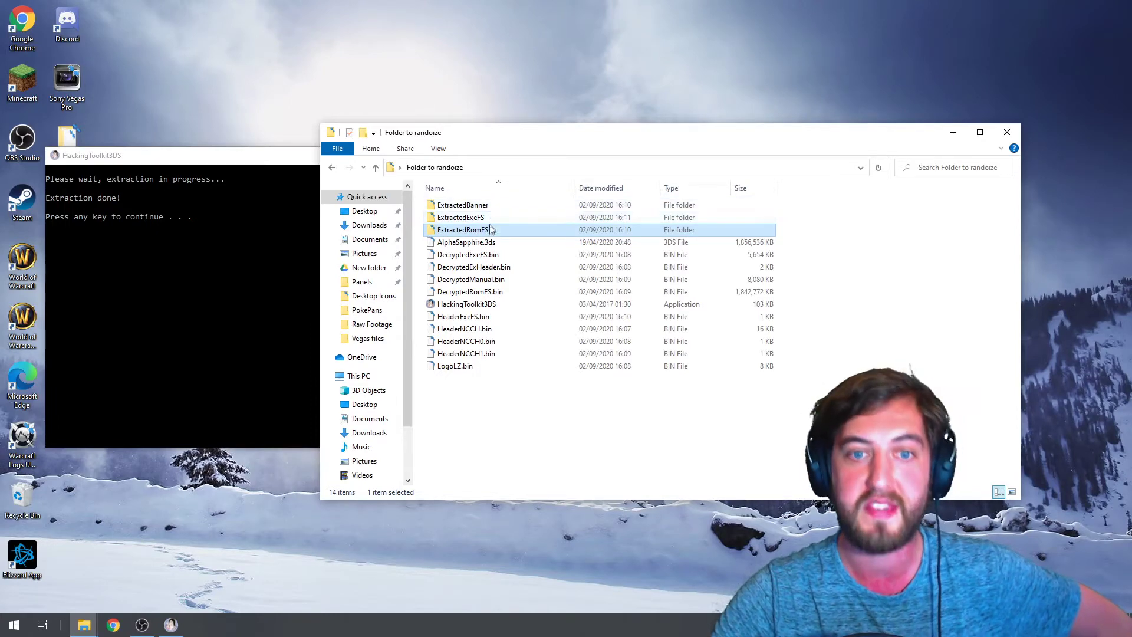
{"action": "mouse_move", "coordinate": [491, 234]}
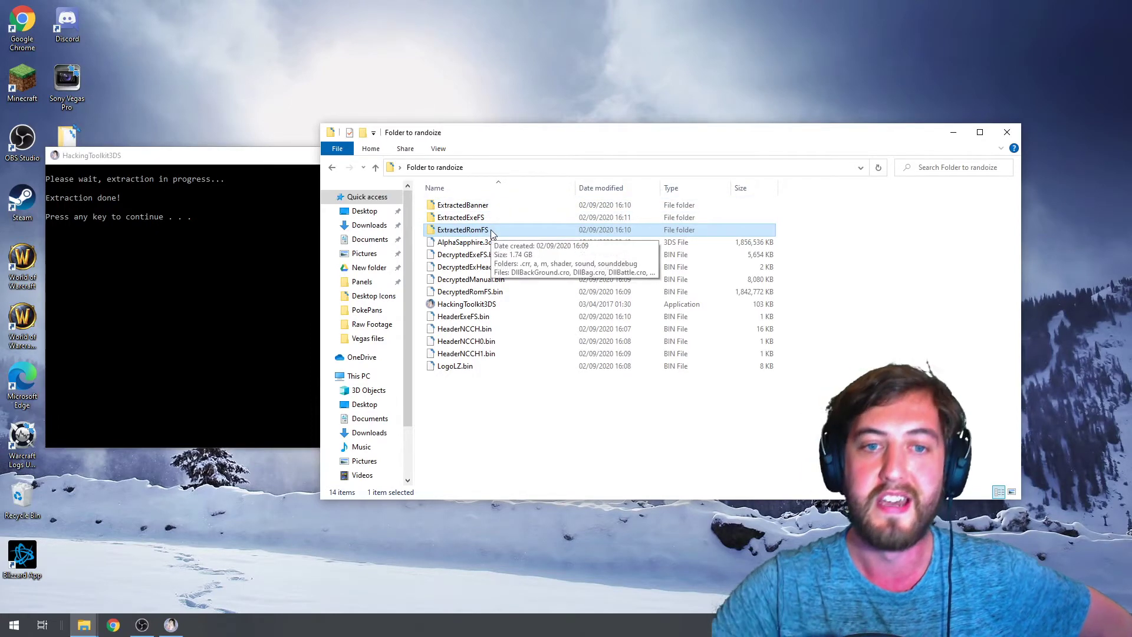
{"action": "left_click", "coordinate": [953, 132]}
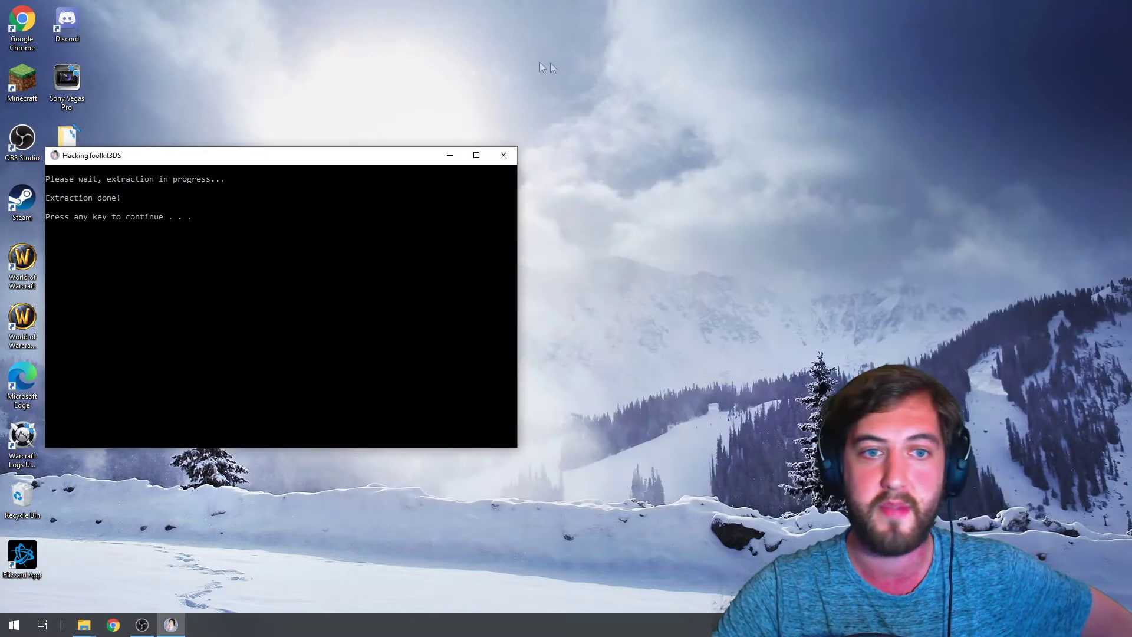
{"action": "left_click", "coordinate": [449, 155]}
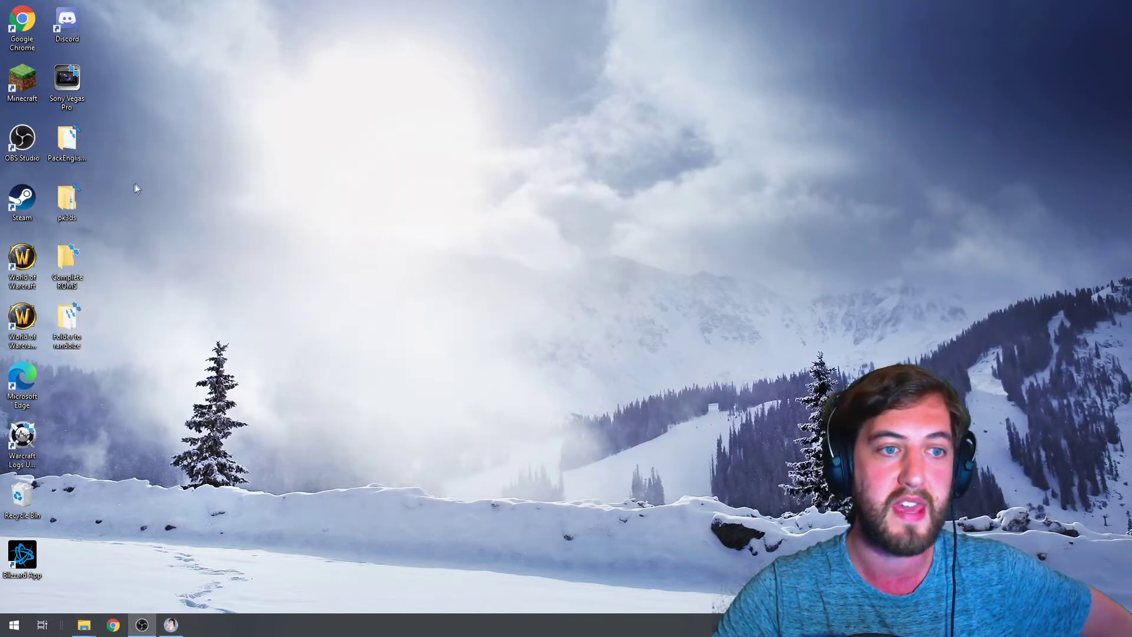
- Launch the pk3DS application from the Release folder under pk3ds, pk3DS and bin
{"action": "double_click", "coordinate": [82, 206]}
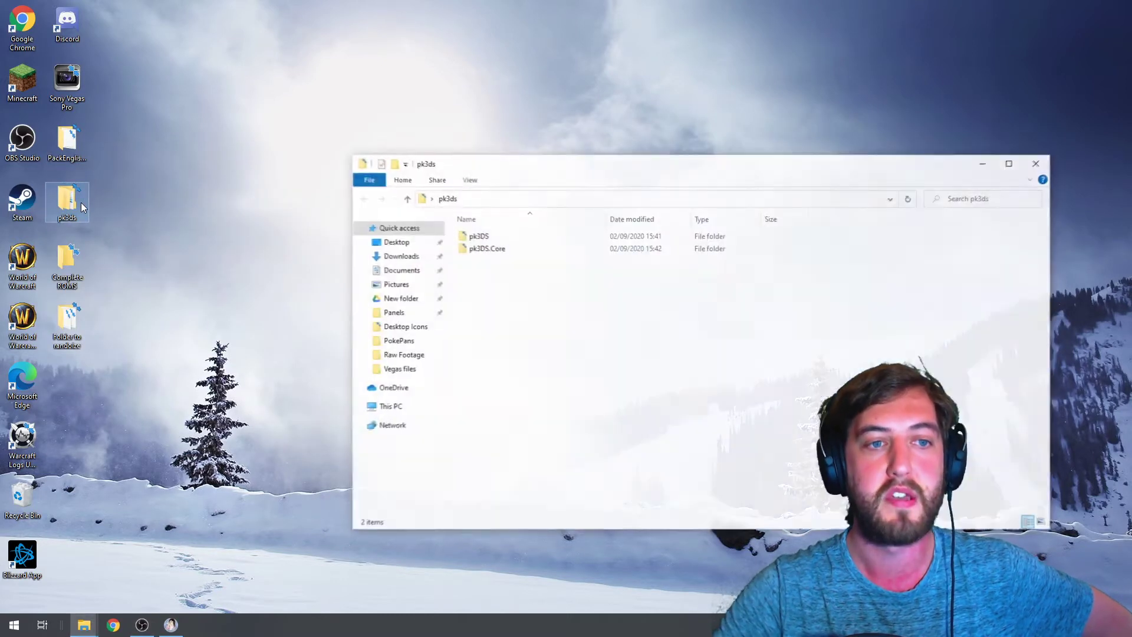
{"action": "double_click", "coordinate": [472, 238]}
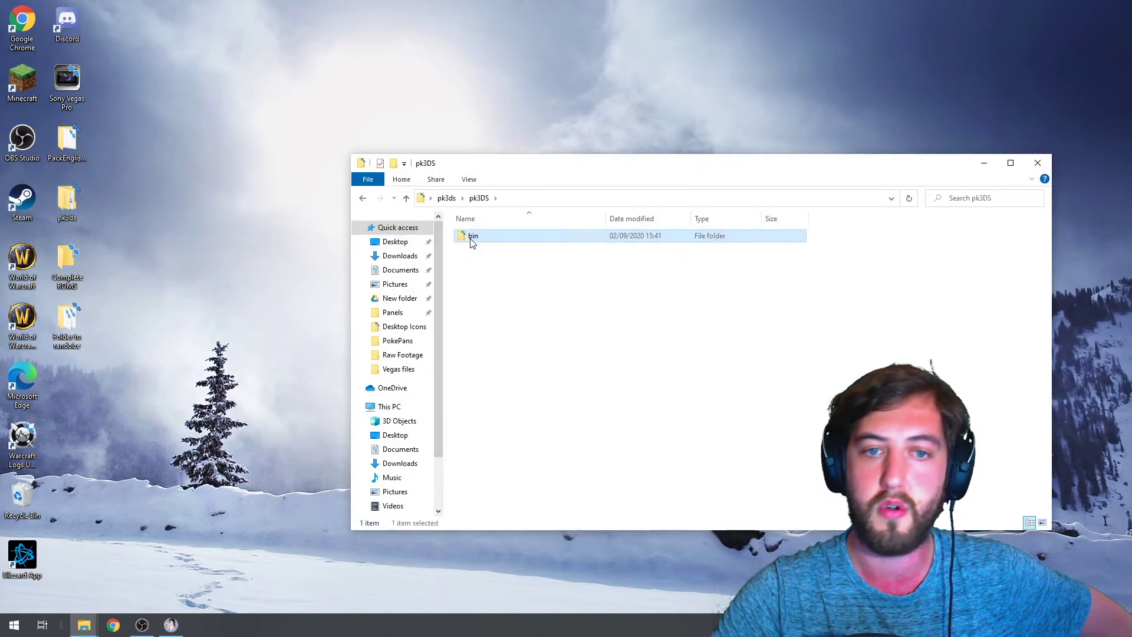
{"action": "double_click", "coordinate": [472, 239]}
{"action": "double_click", "coordinate": [472, 237]}
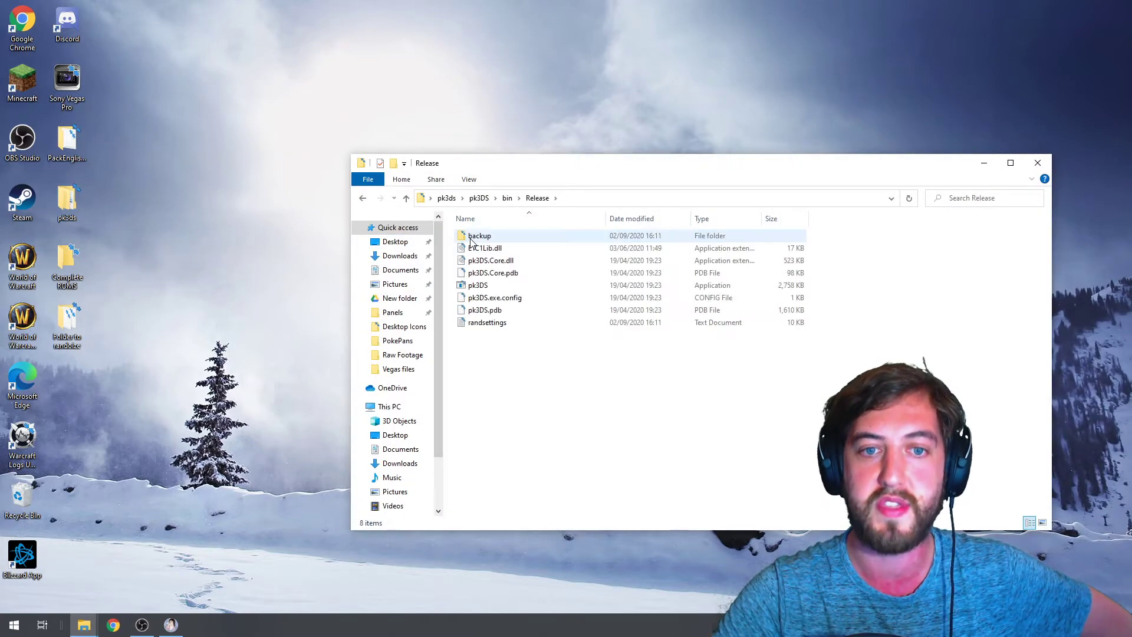
{"action": "double_click", "coordinate": [477, 286]}
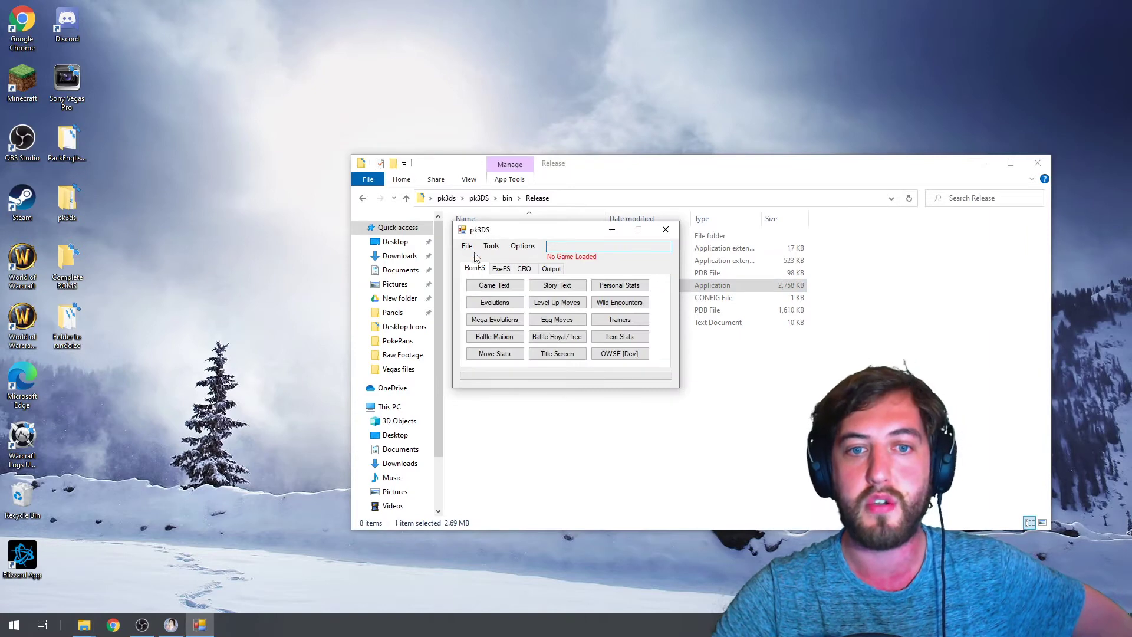
- Load the extracted Alpha Sapphire game into pk3DS from the desktop's "Folder to randoize"
{"action": "left_click", "coordinate": [470, 247]}
{"action": "left_click", "coordinate": [479, 259]}
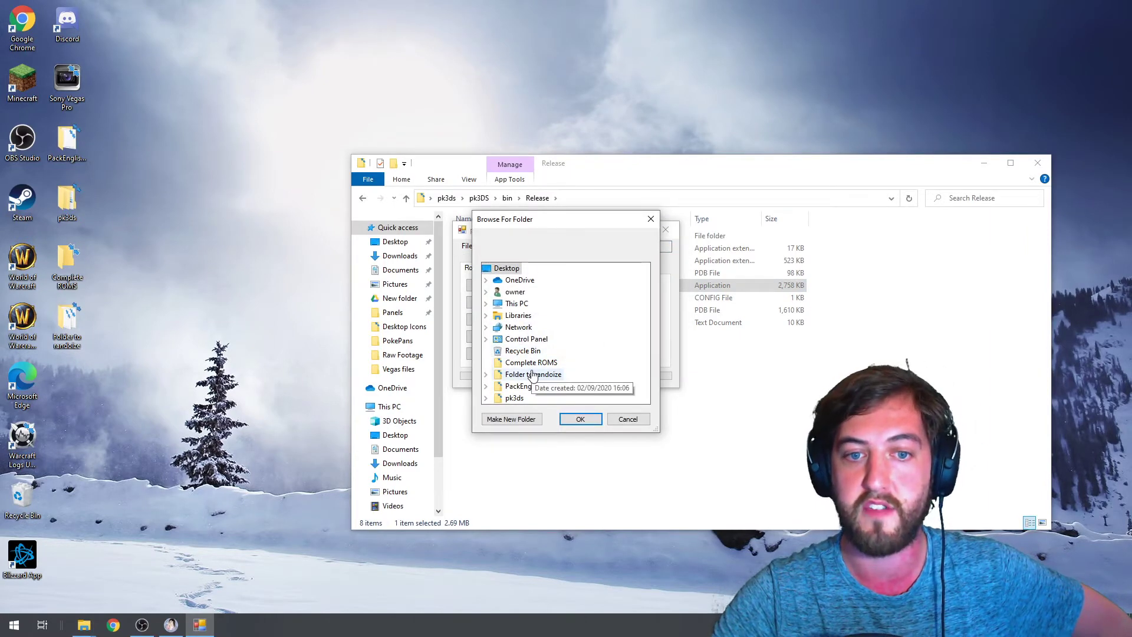
{"action": "double_click", "coordinate": [538, 374]}
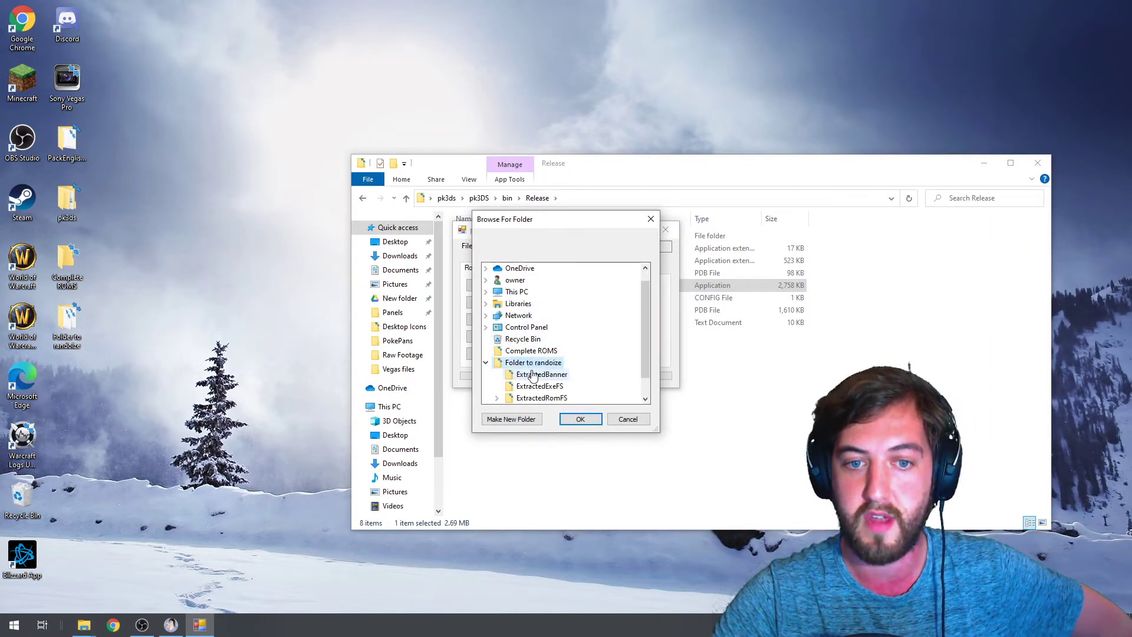
{"action": "left_click", "coordinate": [580, 419]}
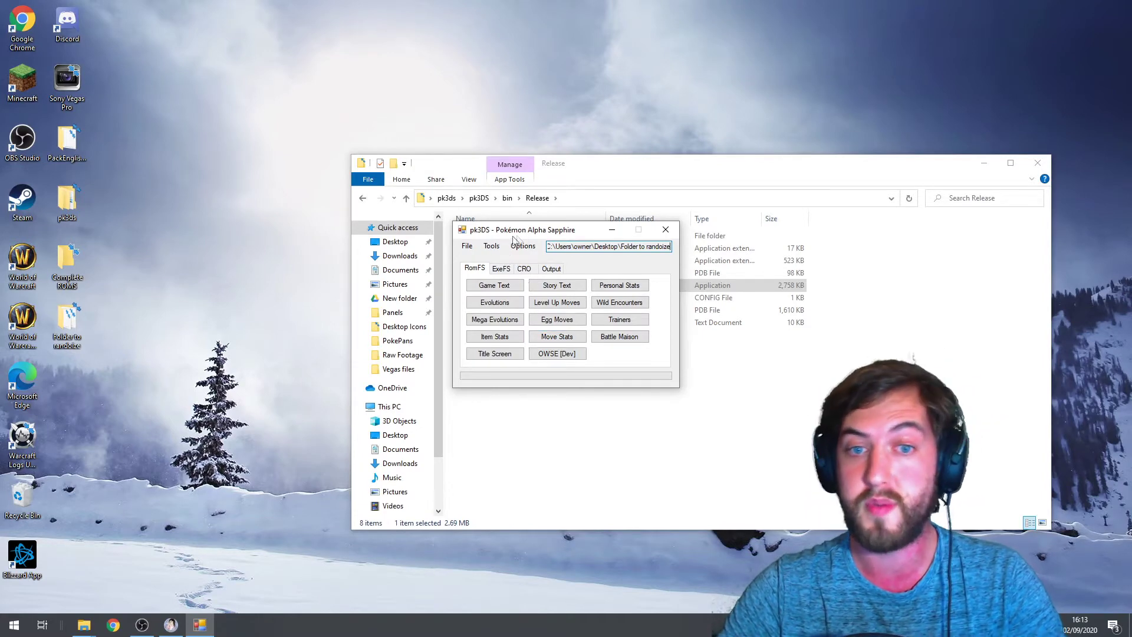
- Examine the horde encounters and randomizer options in the Wild Encounters editor, and close the editor
{"action": "left_click", "coordinate": [624, 306]}
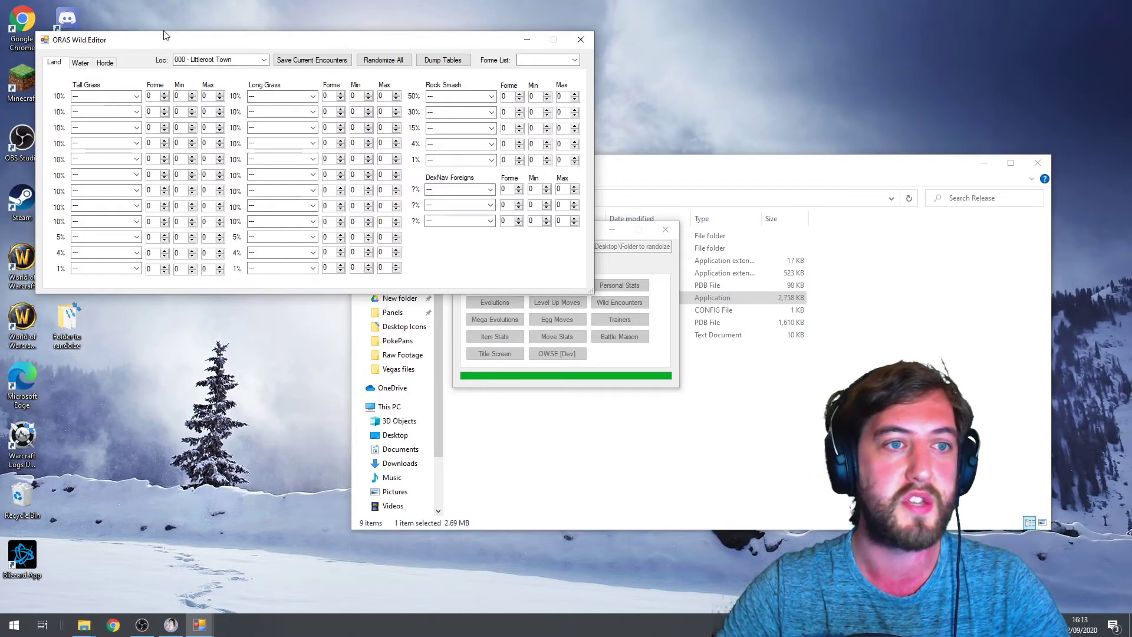
{"action": "left_click", "coordinate": [108, 63]}
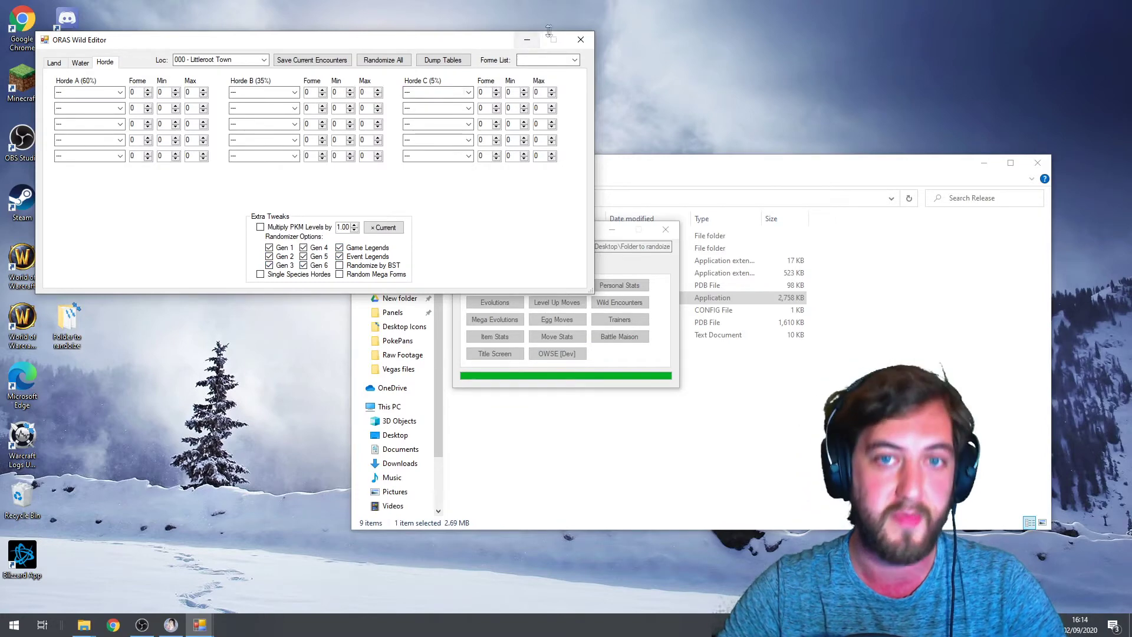
{"action": "left_click", "coordinate": [580, 39]}
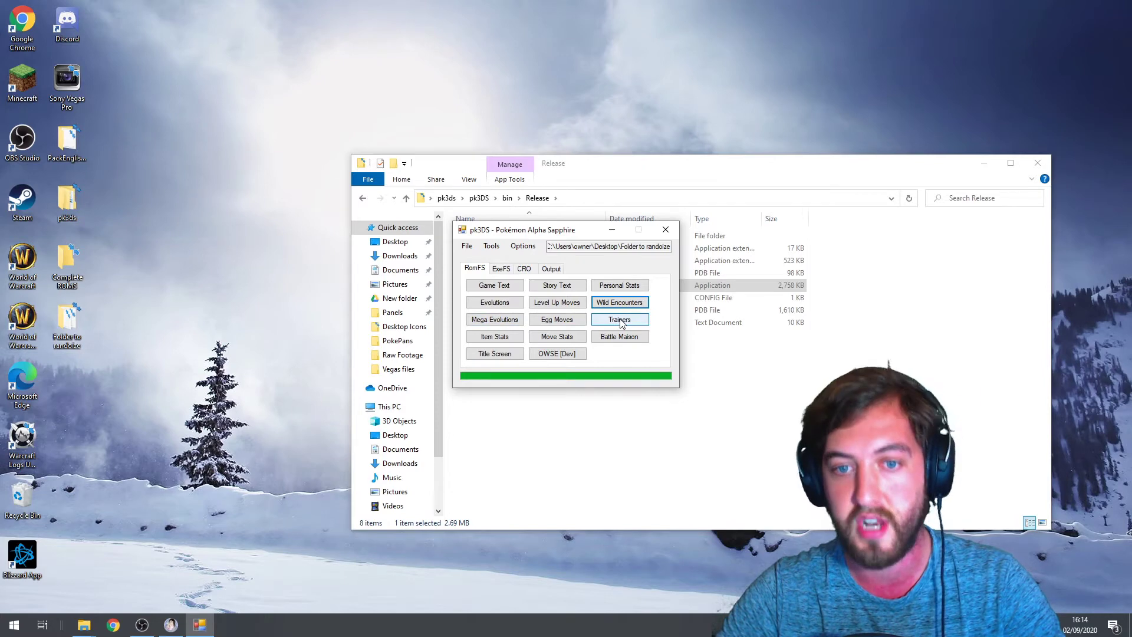
- Examine the randomizer and modifier options among the Personal Stats editor's enhancements, and close the editor
{"action": "left_click", "coordinate": [621, 289]}
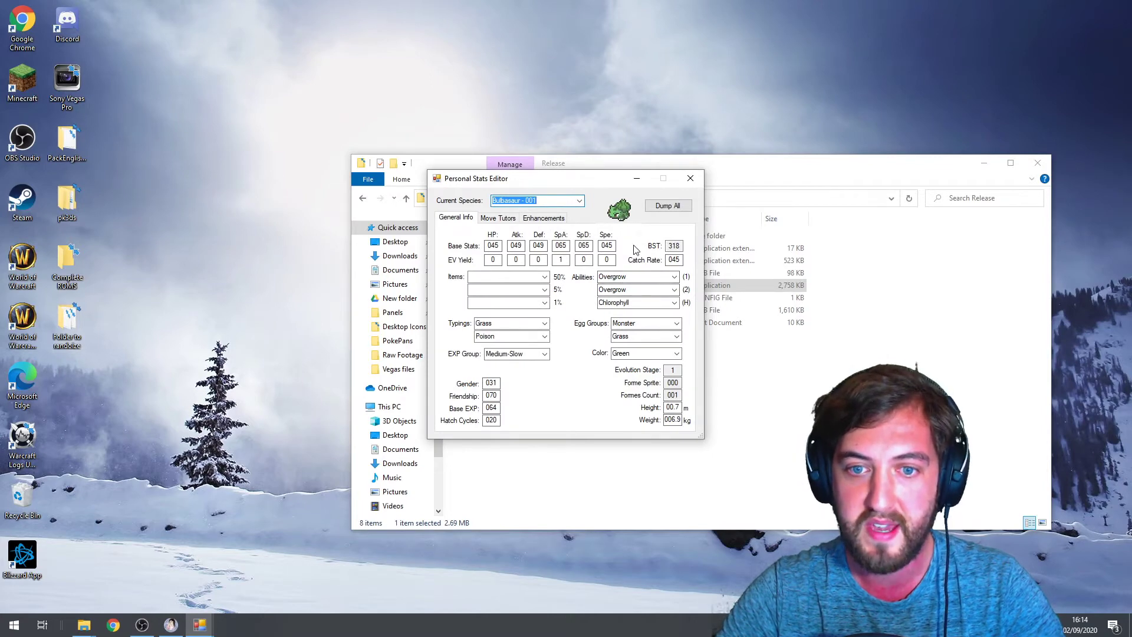
{"action": "left_click", "coordinate": [540, 220]}
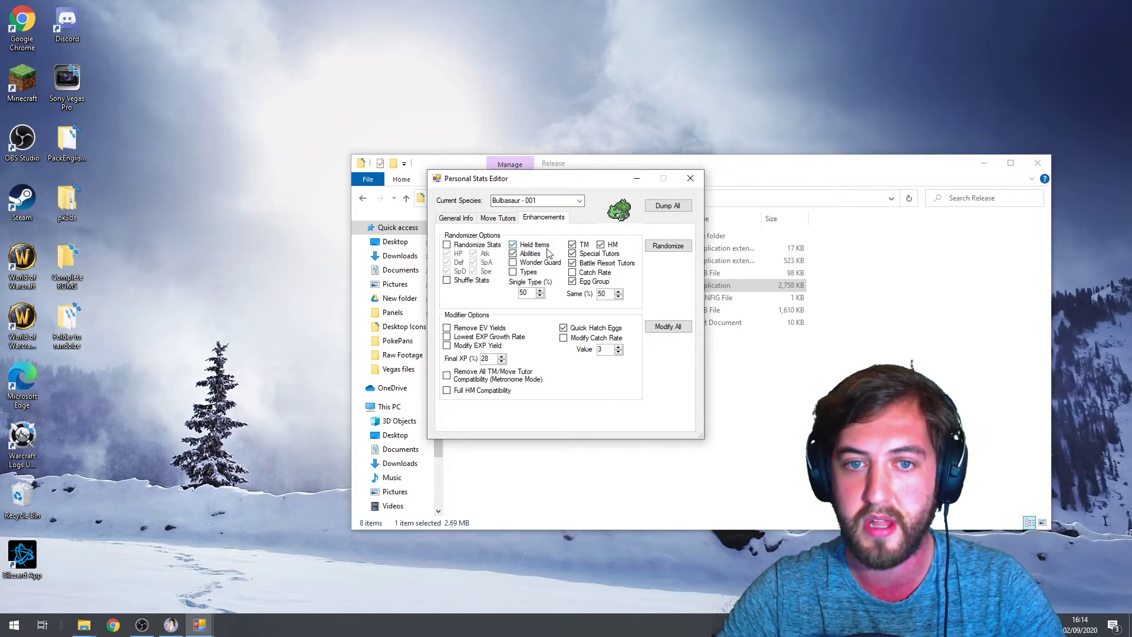
{"action": "left_click", "coordinate": [690, 178]}
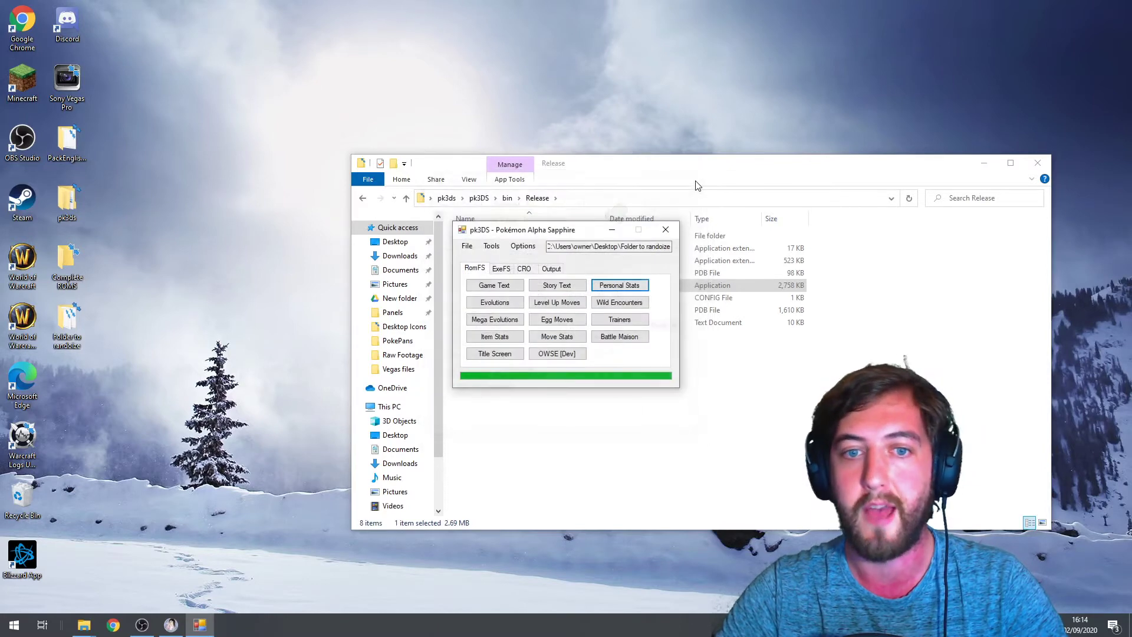
- Randomize all starter Pokémon with Game Legends and Event Legends enabled and Basic Starter Pokémon disabled, saving the result hidden
{"action": "left_click", "coordinate": [504, 270]}
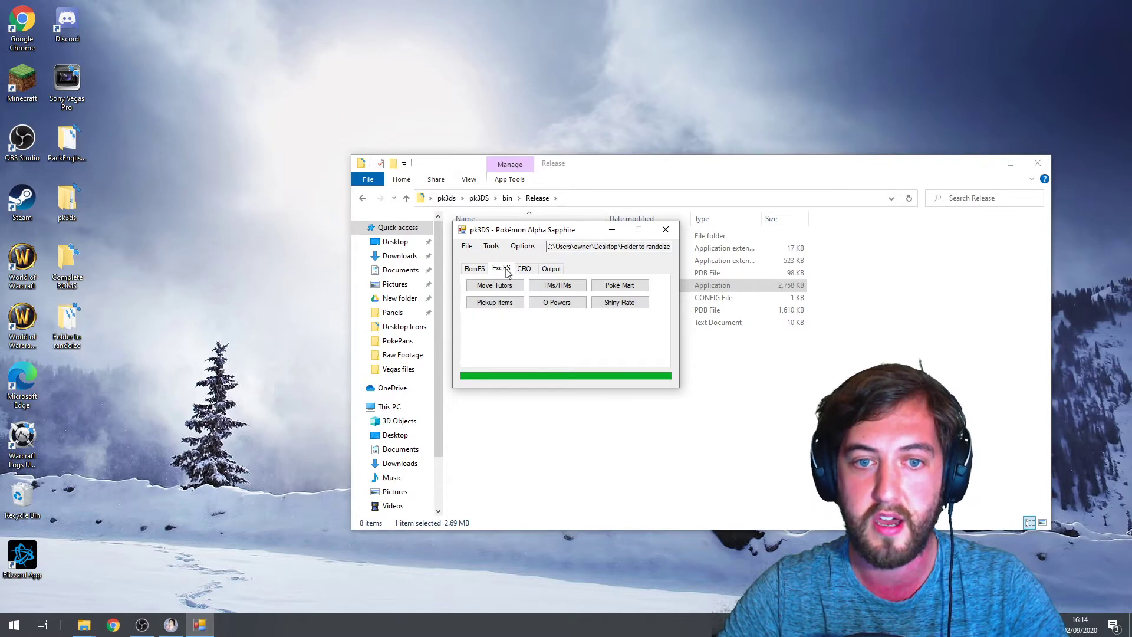
{"action": "left_click", "coordinate": [524, 270]}
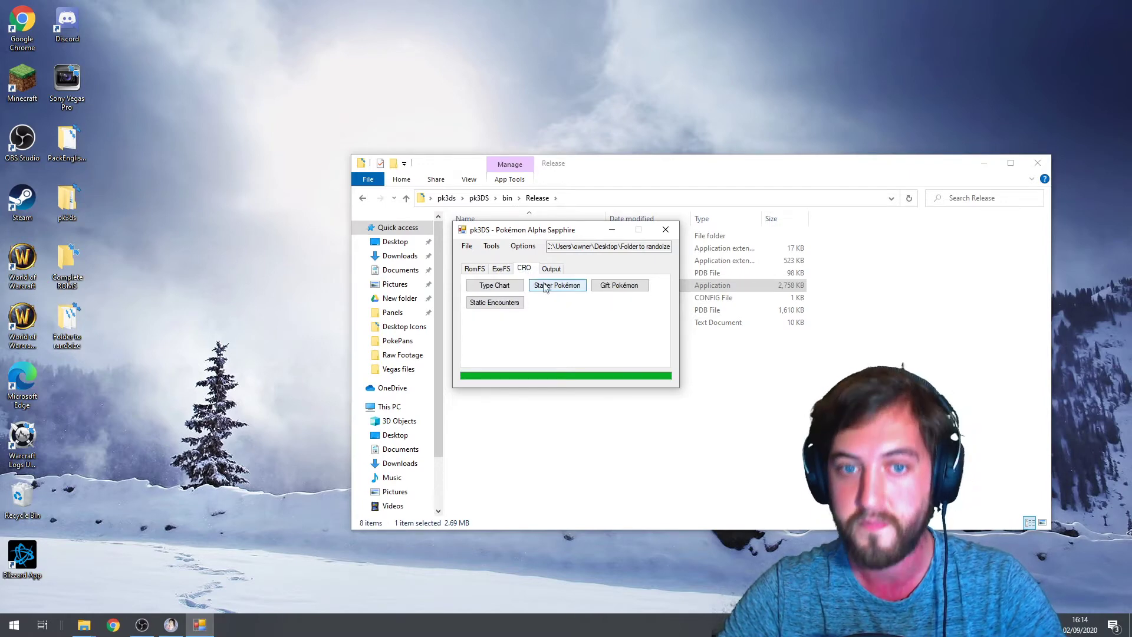
{"action": "left_click", "coordinate": [547, 287]}
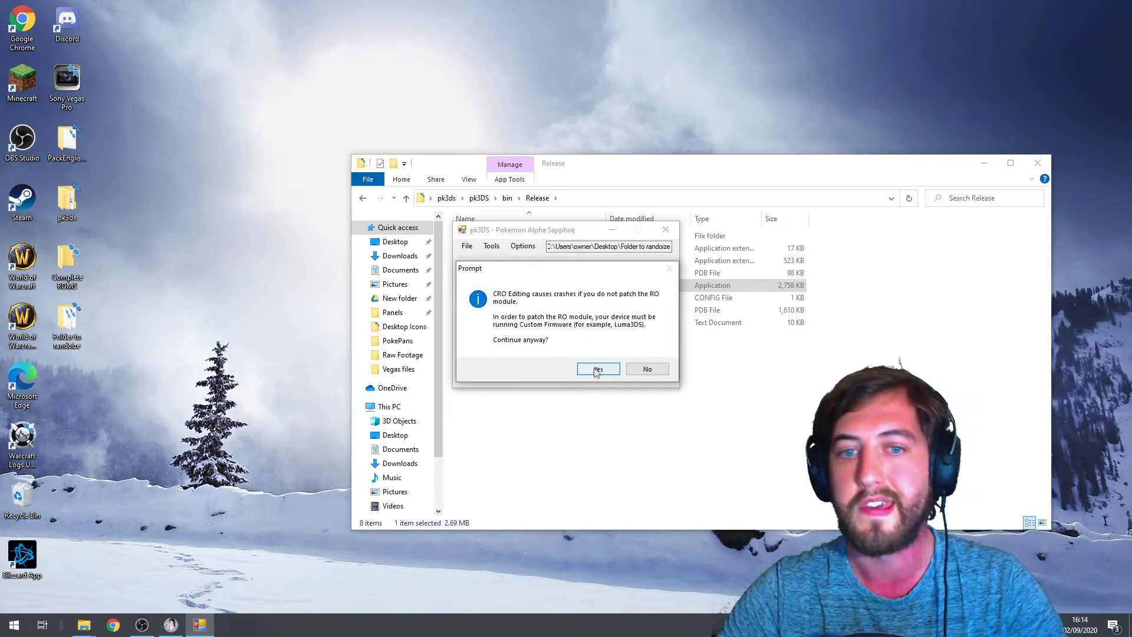
{"action": "left_click", "coordinate": [595, 369]}
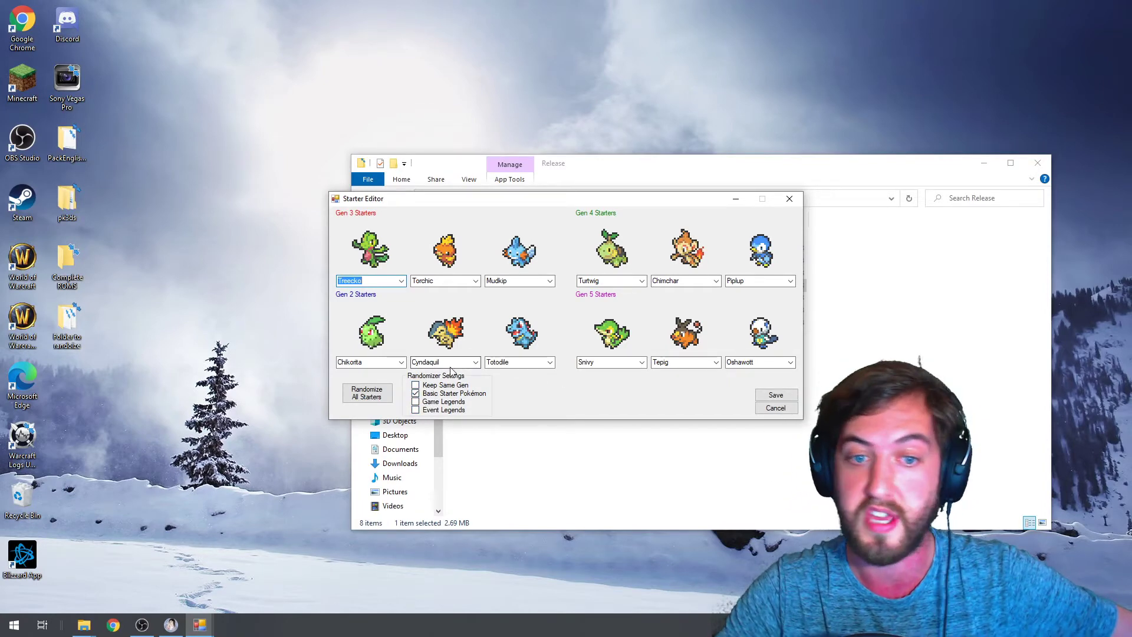
{"action": "left_click", "coordinate": [441, 402]}
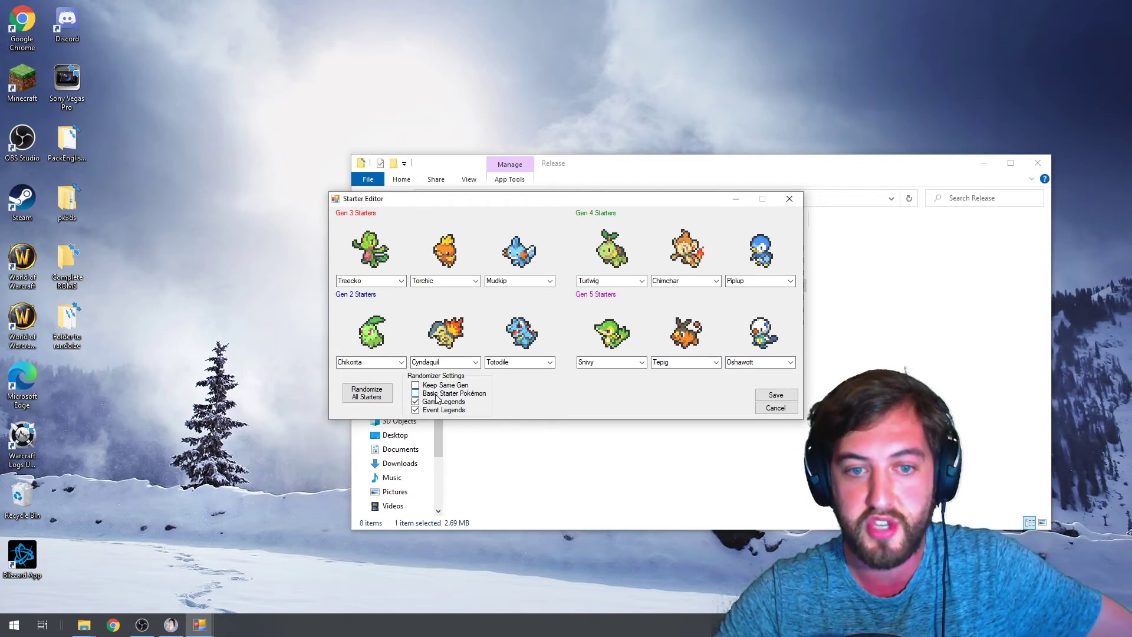
{"action": "left_click", "coordinate": [363, 395]}
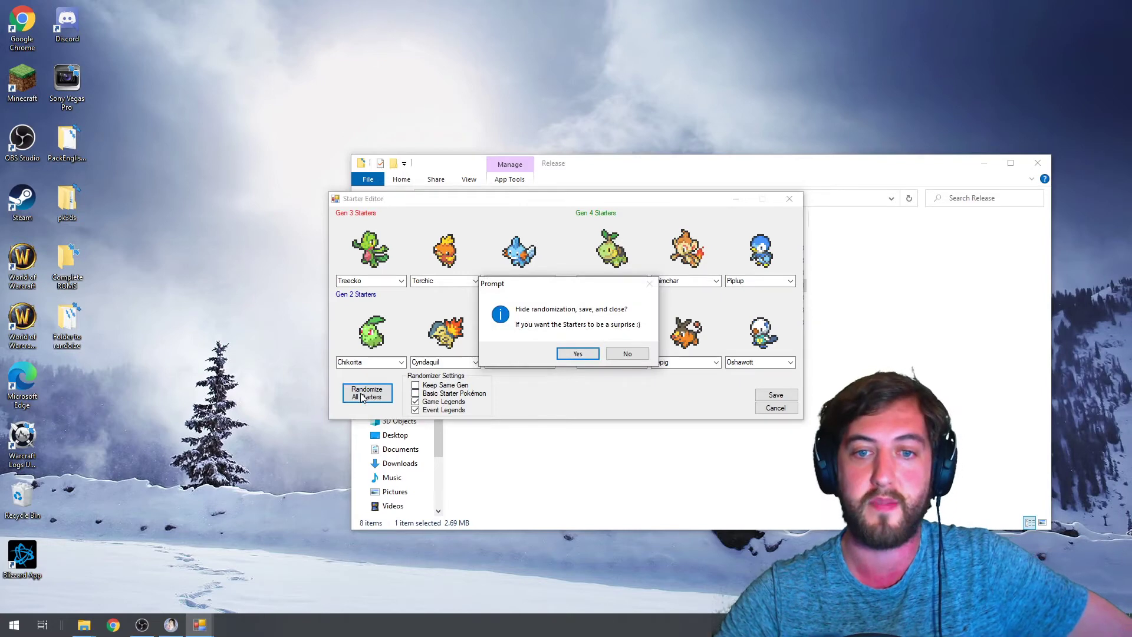
{"action": "left_click", "coordinate": [578, 354]}
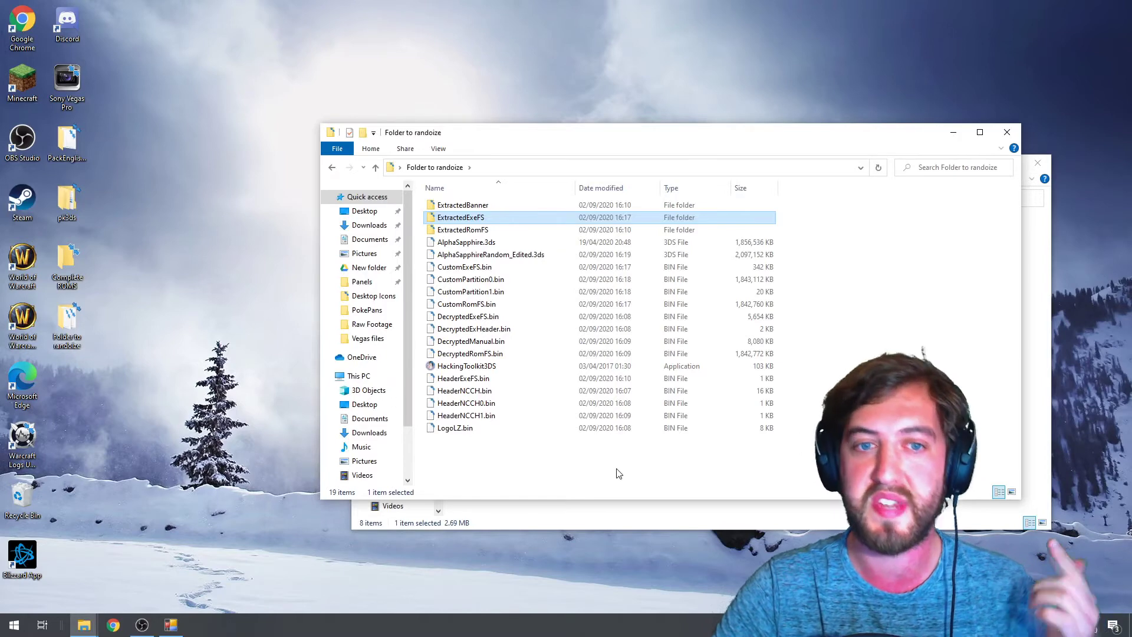
- Rename .code.bin in the ExtractedExeFS folder as code.bin, and close the folder window
{"action": "double_click", "coordinate": [482, 226]}
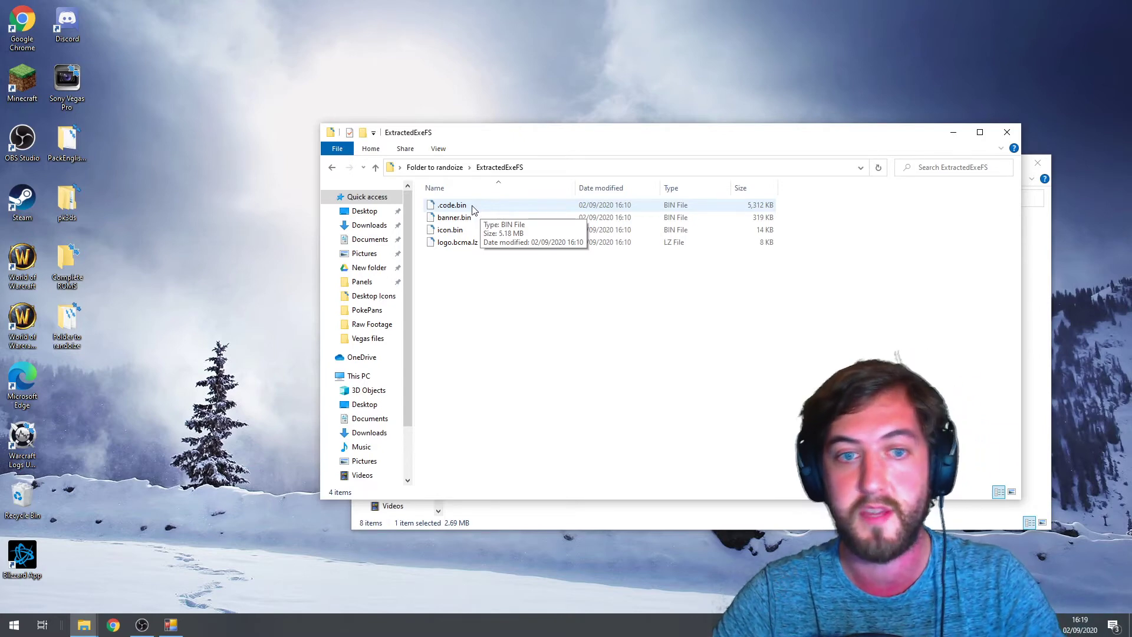
{"action": "right_click", "coordinate": [473, 209]}
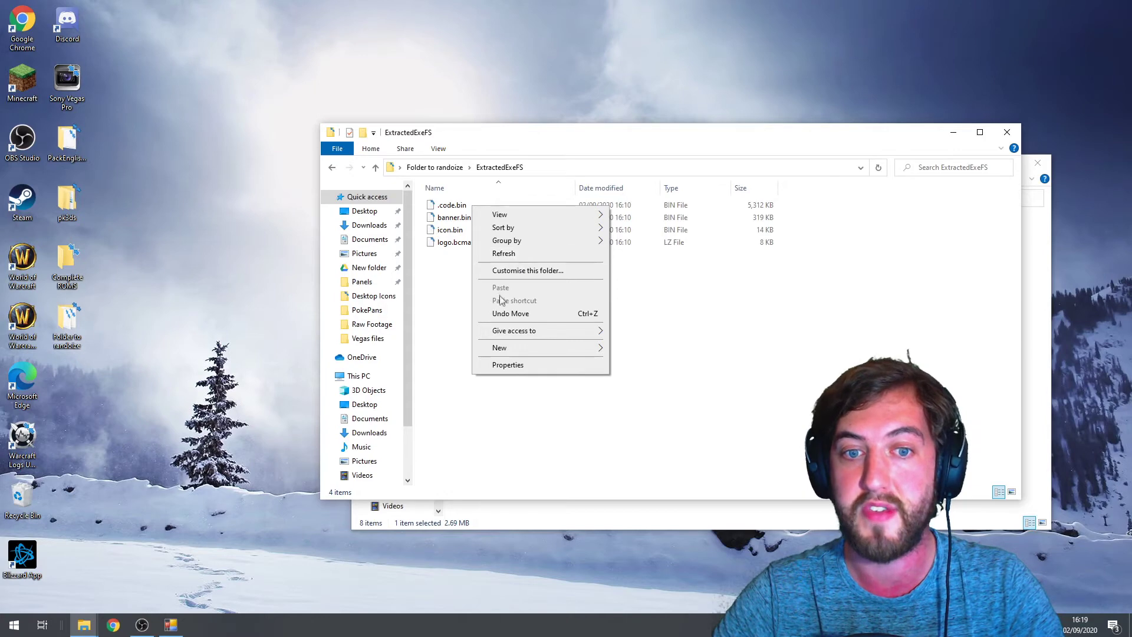
{"action": "left_click", "coordinate": [454, 206]}
{"action": "right_click", "coordinate": [454, 205]}
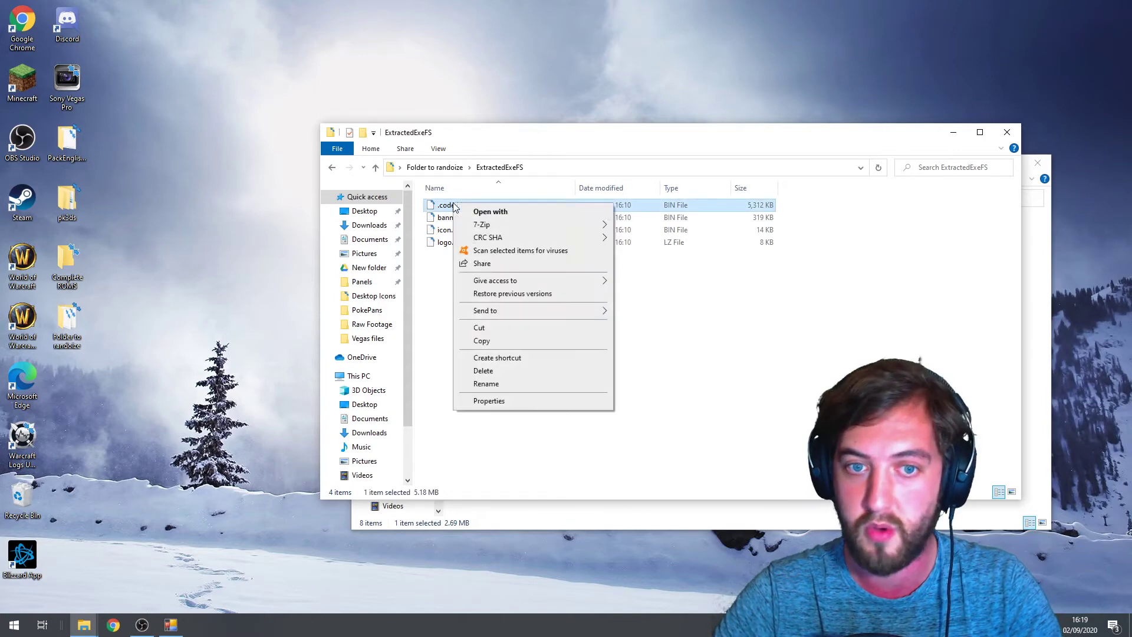
{"action": "left_click", "coordinate": [500, 385]}
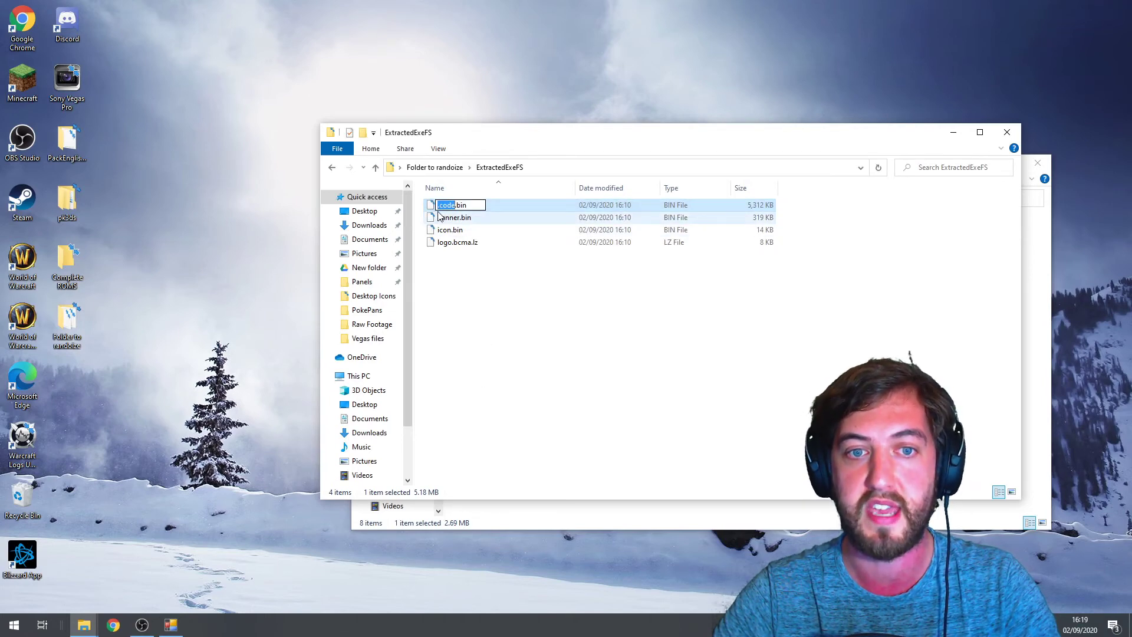
{"action": "key", "text": "Home"}
{"action": "key", "text": "Delete"}
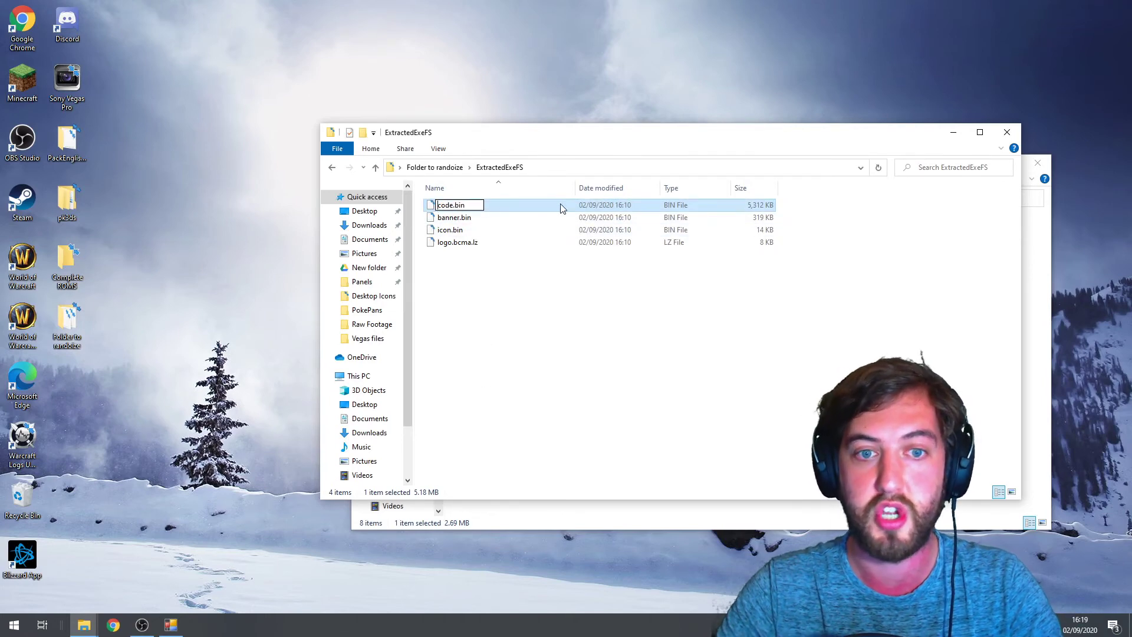
{"action": "key", "text": "Return"}
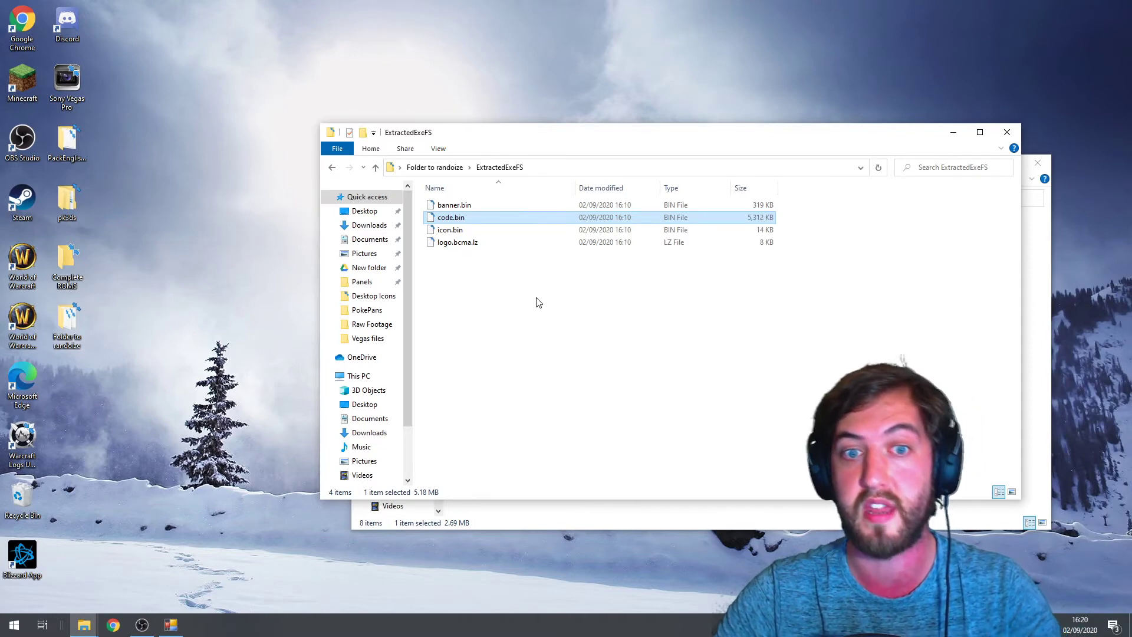
{"action": "left_click", "coordinate": [1006, 137]}
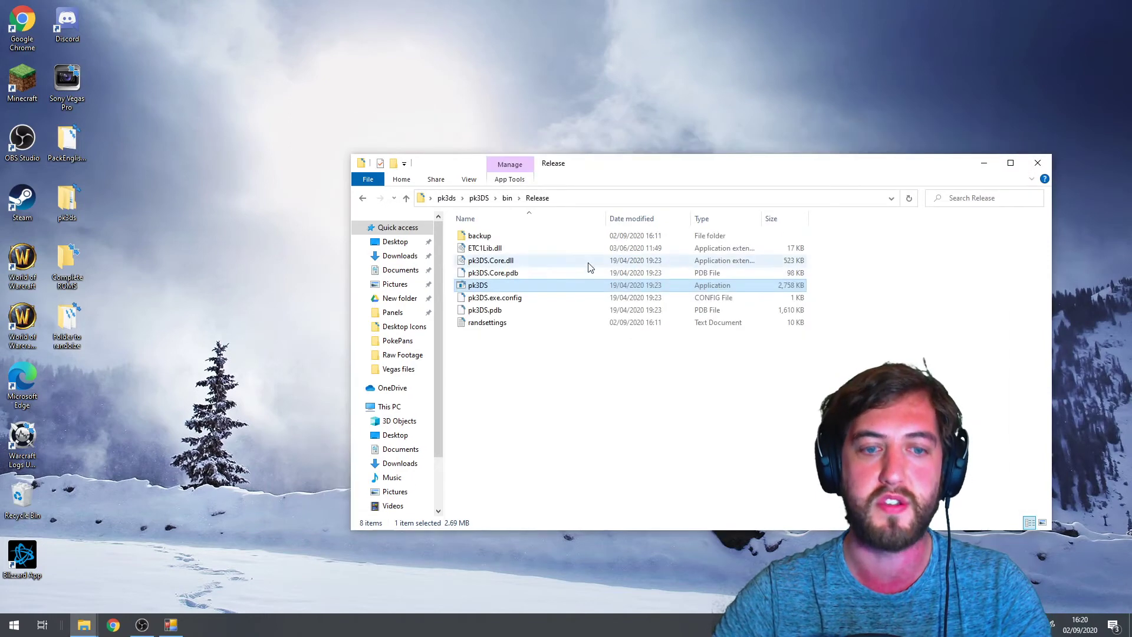
- Launch HackingToolkit3DS from the desktop's "Folder to randoize" and choose option R for rebuilding a .3DS file
{"action": "left_click", "coordinate": [68, 337]}
{"action": "double_click", "coordinate": [68, 337]}
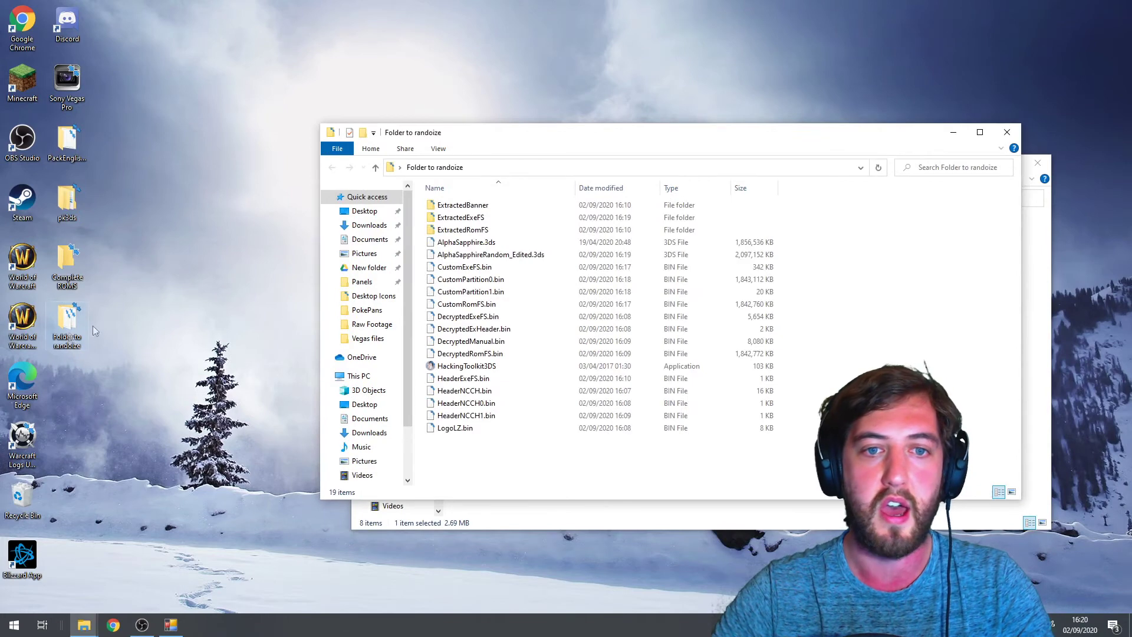
{"action": "double_click", "coordinate": [461, 366]}
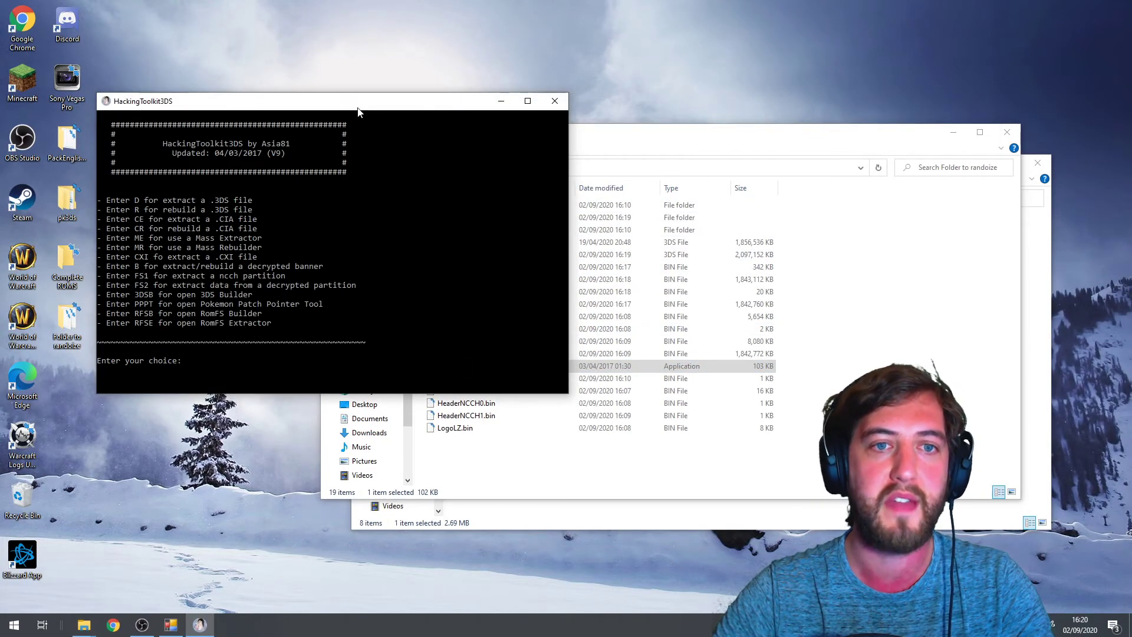
{"action": "left_click_drag", "start_coordinate": [358, 110], "coordinate": [420, 107]}
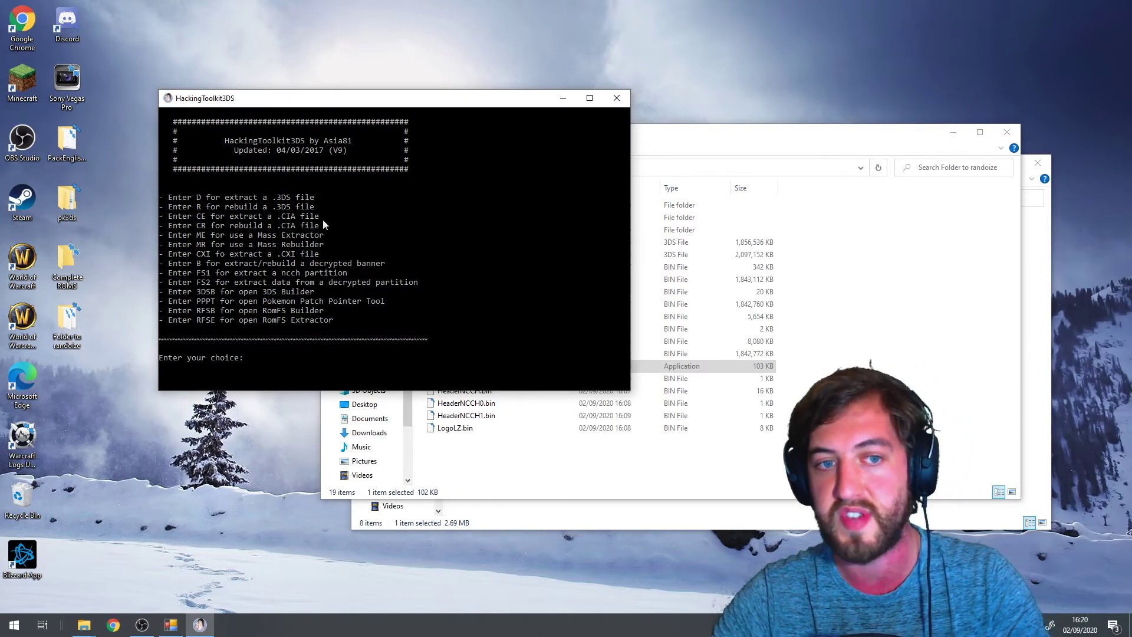
{"action": "type", "text": "R"}
{"action": "key", "text": "Return"}
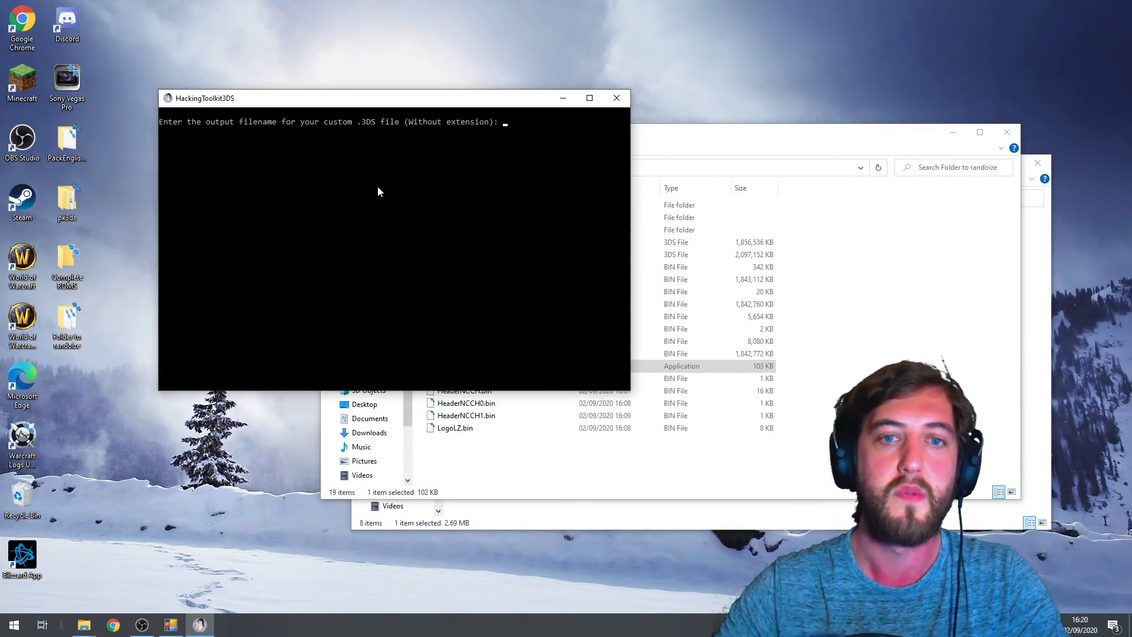
- Name the custom .3DS output file ASRandom and rebuild the ROM
{"action": "type", "text": "ASRad"}
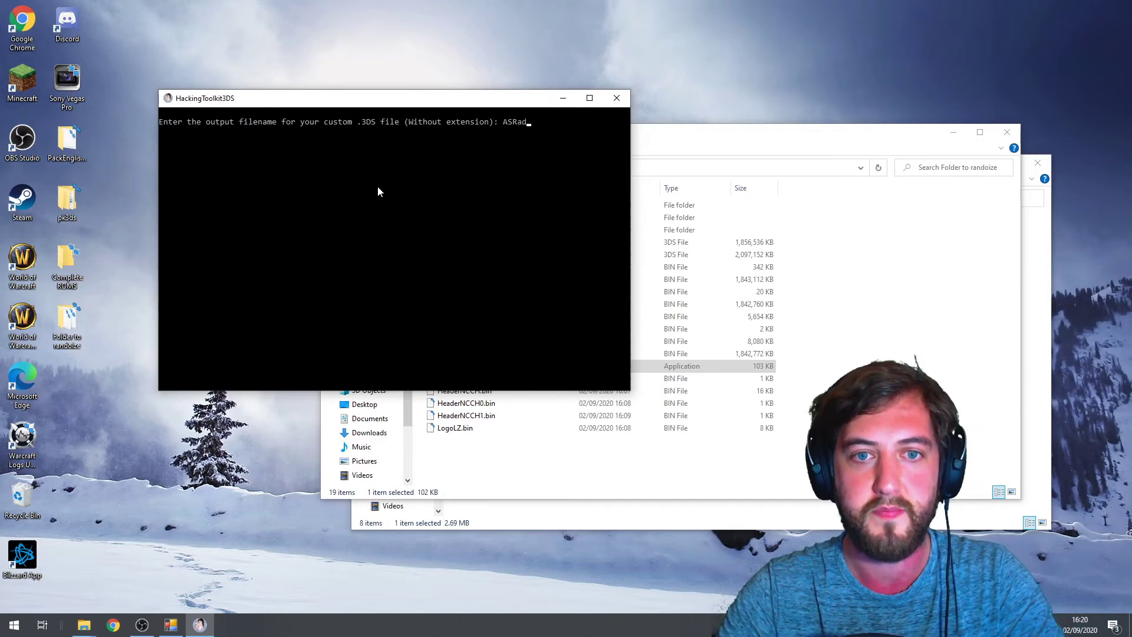
{"action": "key", "text": "BackSpace"}
{"action": "type", "text": "no"}
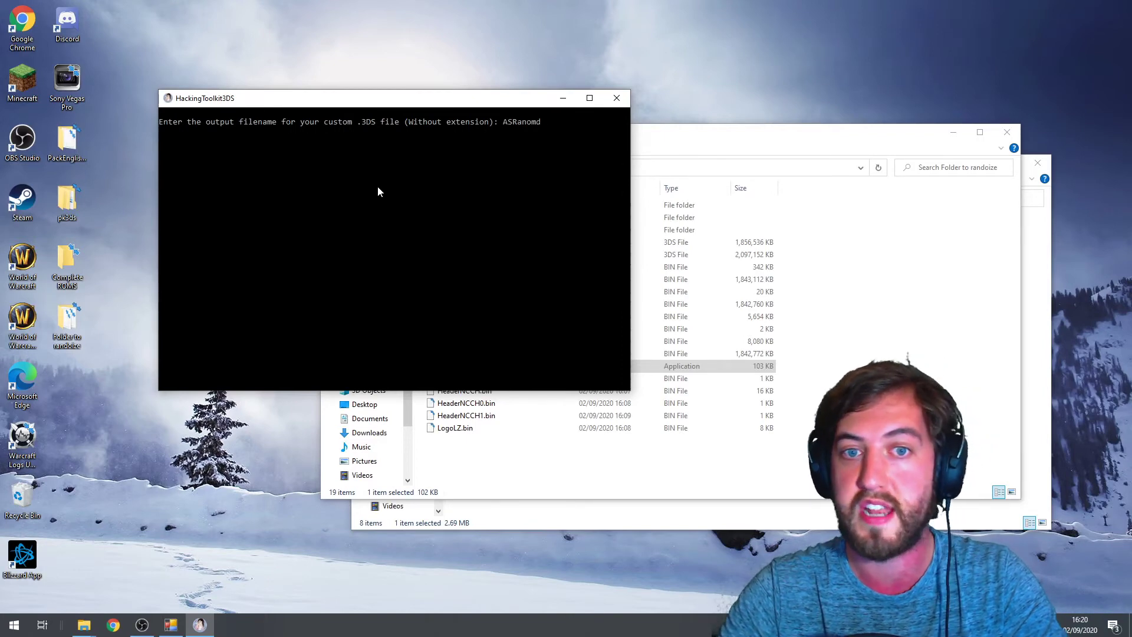
{"action": "key", "text": "BackSpace"}
{"action": "type", "text": "dom"}
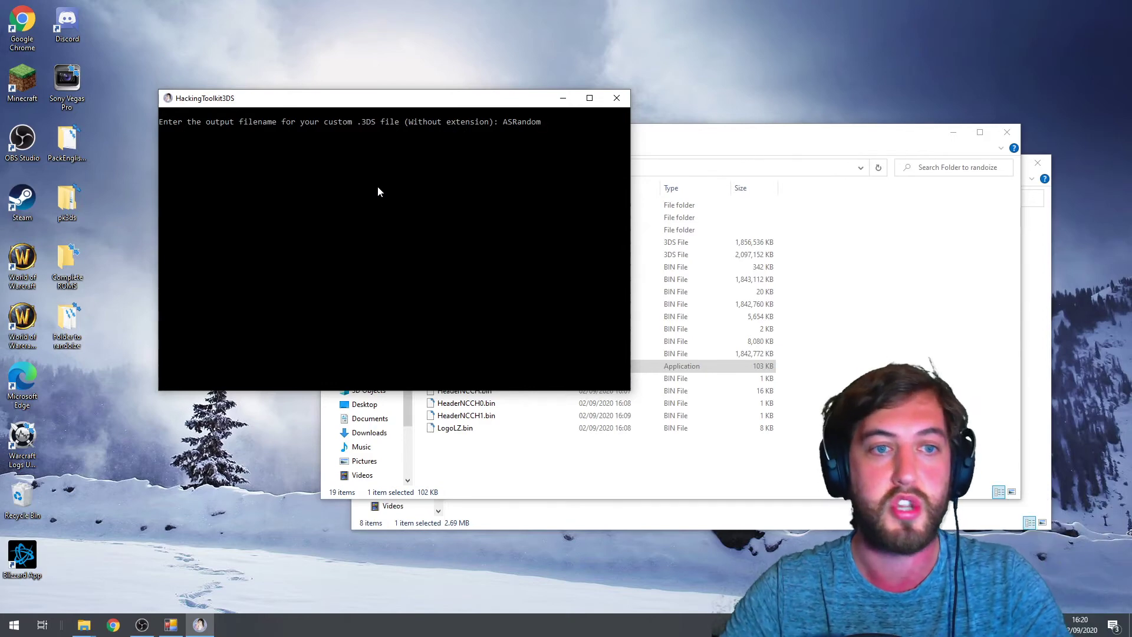
{"action": "key", "text": "Return"}
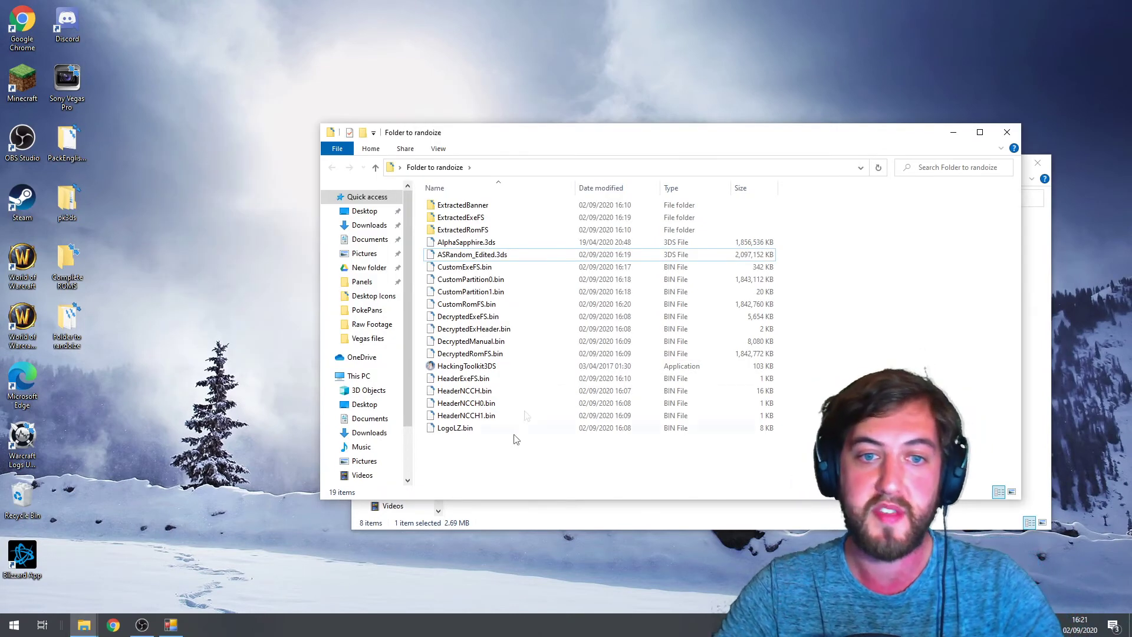
- Move ASRandom_Edited.3ds and AlphaSapphire.3ds from "Folder to randoize" into the desktop's Complete ROMS folder, and minimize that folder
{"action": "left_click", "coordinate": [494, 255]}
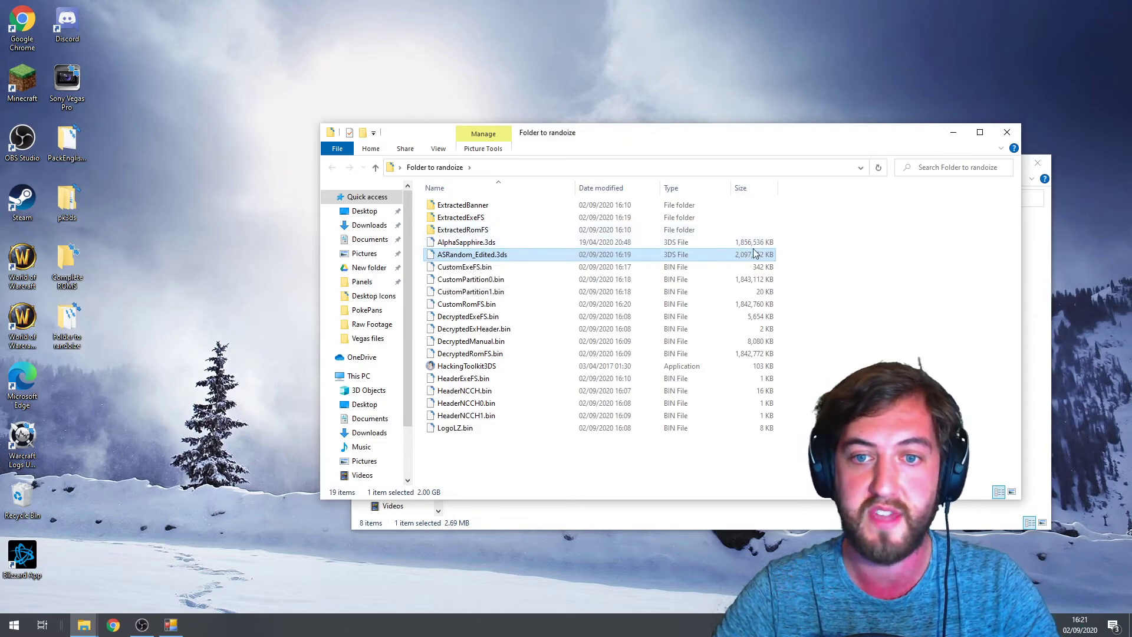
{"action": "left_click_drag", "start_coordinate": [730, 137], "coordinate": [780, 119]}
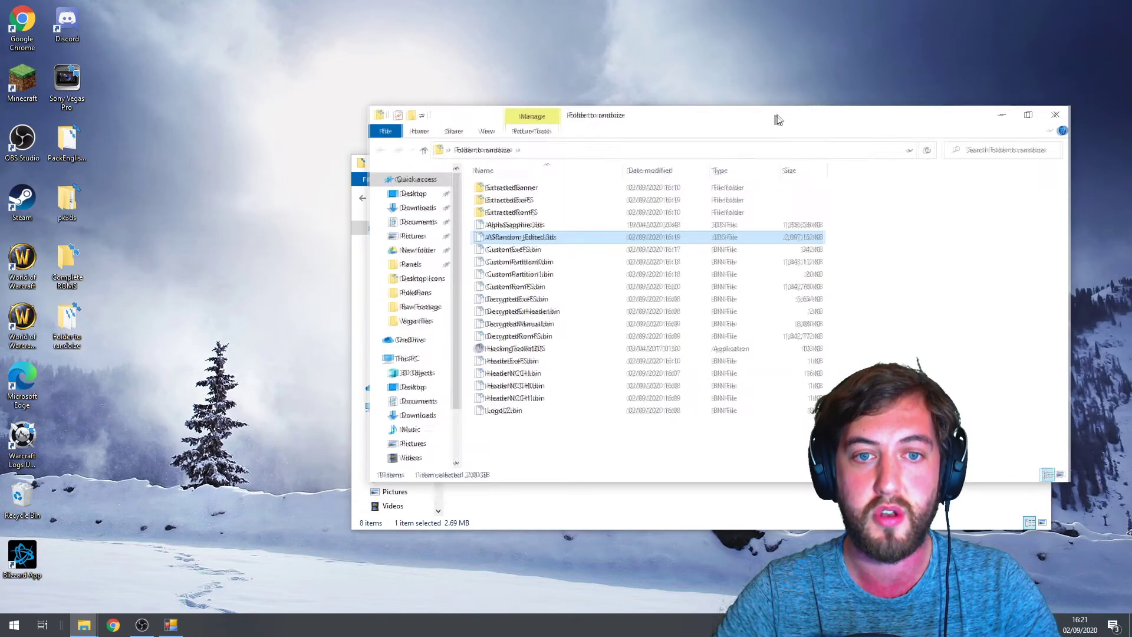
{"action": "double_click", "coordinate": [66, 266]}
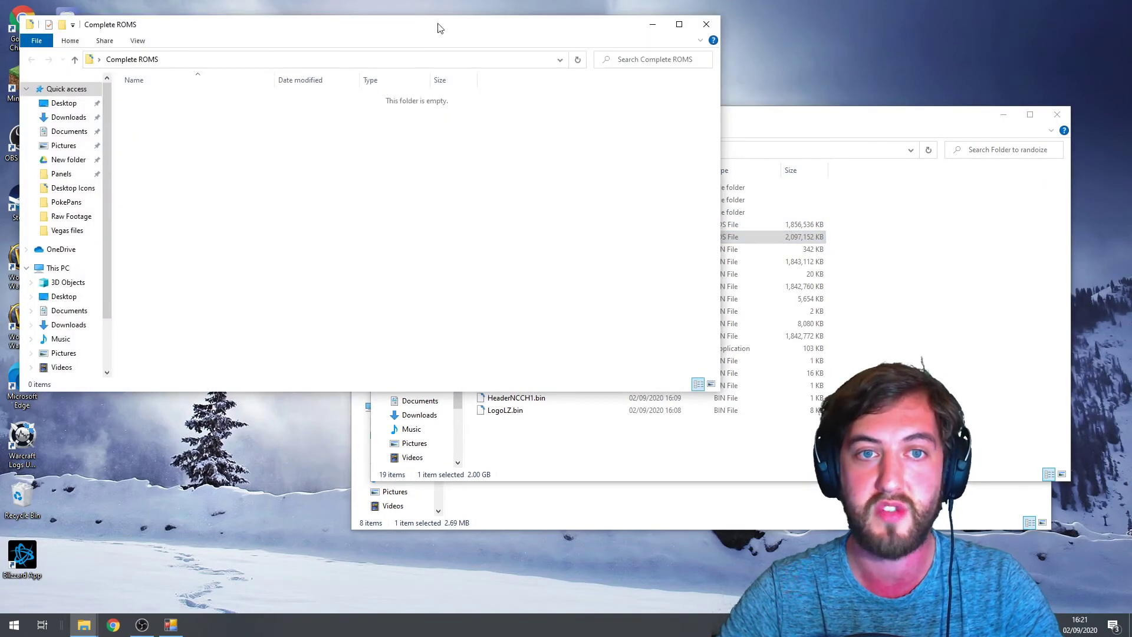
{"action": "left_click_drag", "start_coordinate": [436, 25], "coordinate": [395, 305]}
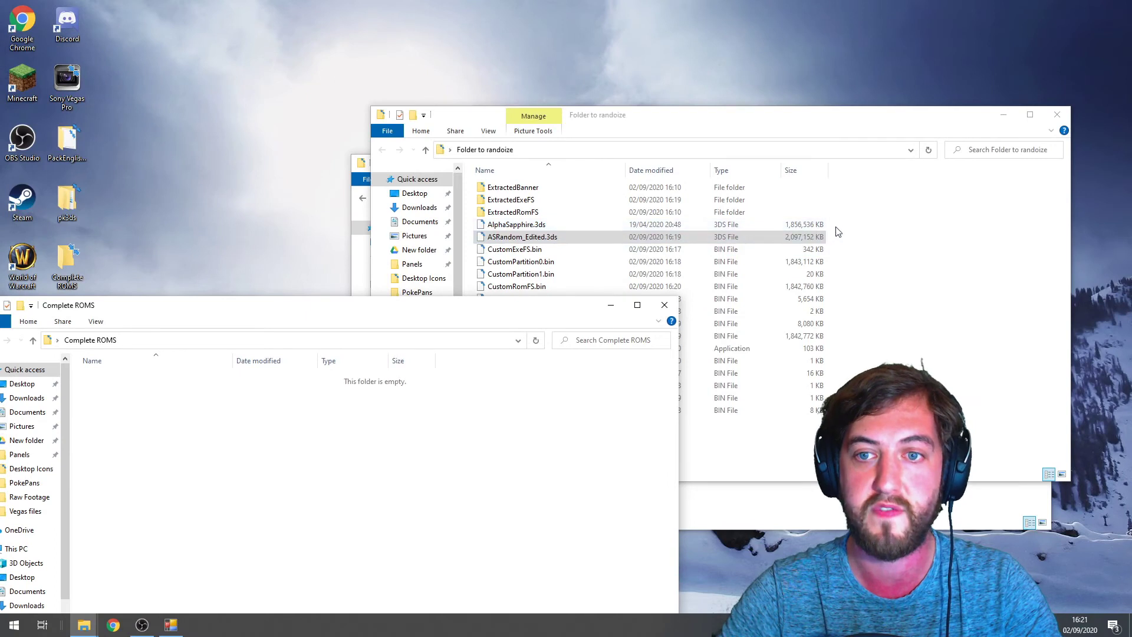
{"action": "left_click", "coordinate": [790, 225], "text": "ctrl"}
{"action": "left_click_drag", "start_coordinate": [539, 237], "coordinate": [223, 455]}
{"action": "left_click", "coordinate": [223, 456]}
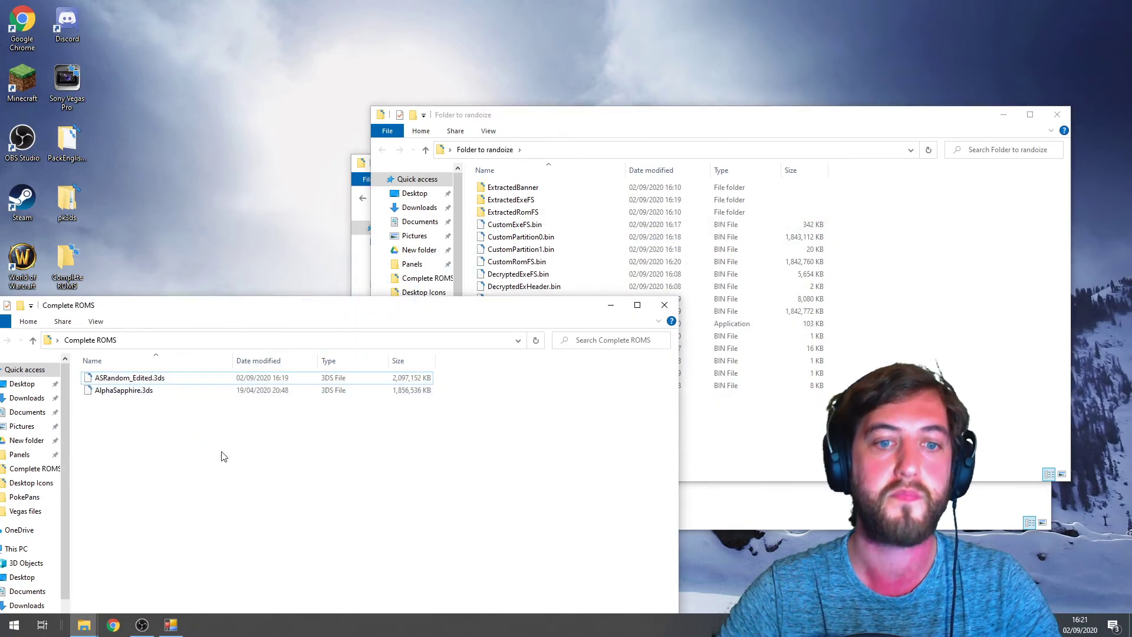
{"action": "left_click", "coordinate": [611, 305]}
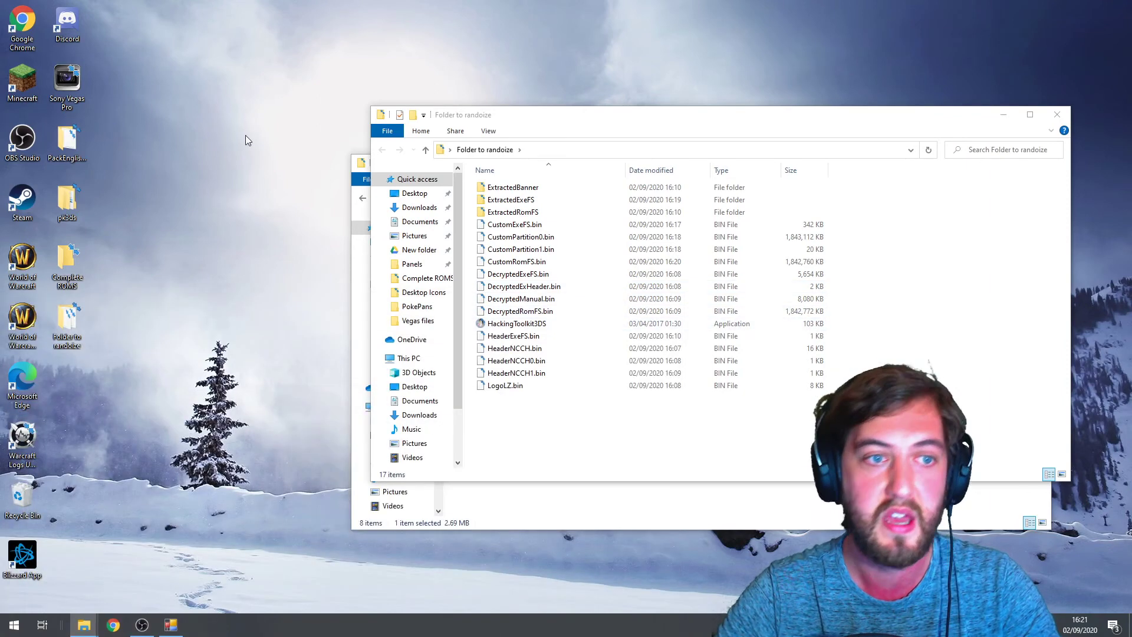
- Move the CleanTool application from the PackHack folder under PackEnglishV9 into "Folder to randoize"
{"action": "left_click", "coordinate": [72, 137]}
{"action": "double_click", "coordinate": [71, 138]}
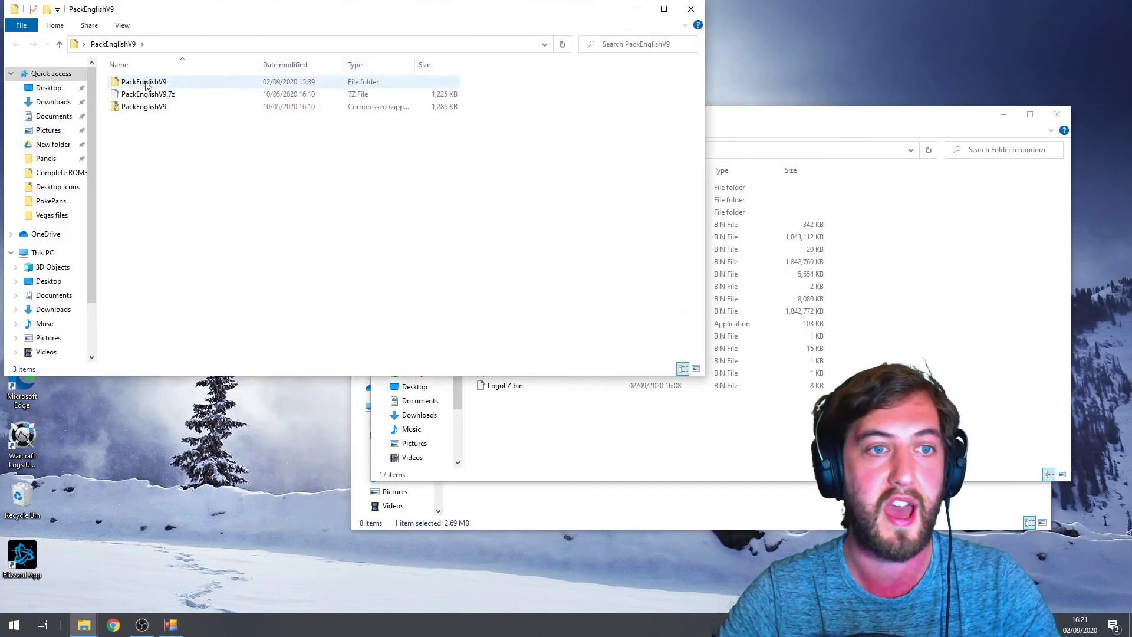
{"action": "left_click", "coordinate": [147, 84]}
{"action": "double_click", "coordinate": [147, 83]}
{"action": "double_click", "coordinate": [147, 84]}
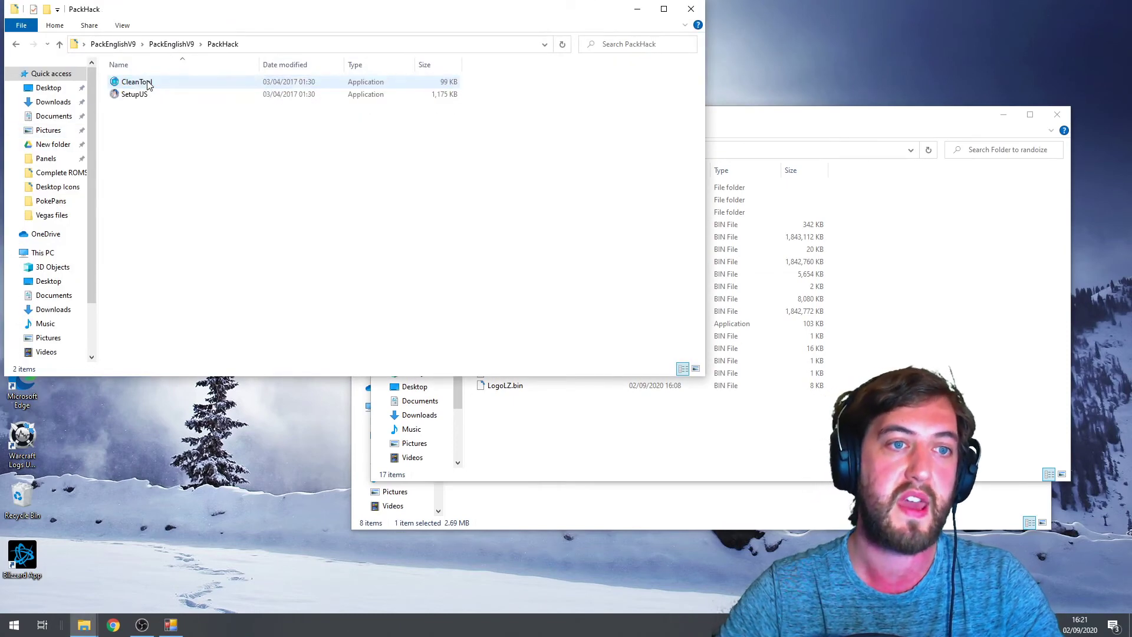
{"action": "left_click_drag", "start_coordinate": [147, 85], "coordinate": [566, 449]}
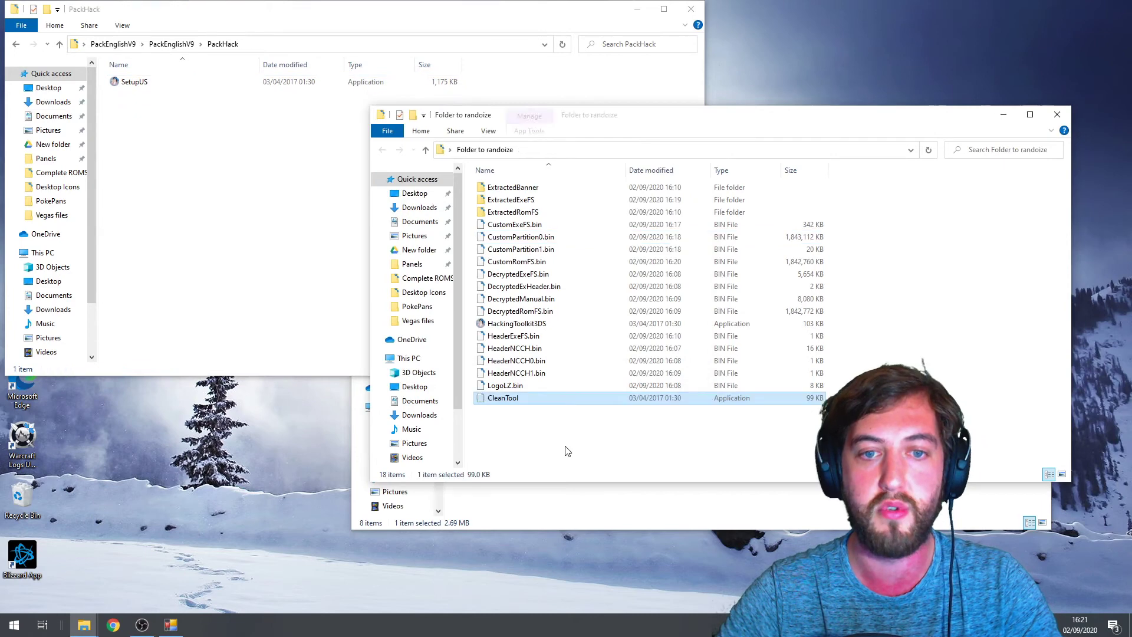
{"action": "left_click", "coordinate": [503, 408]}
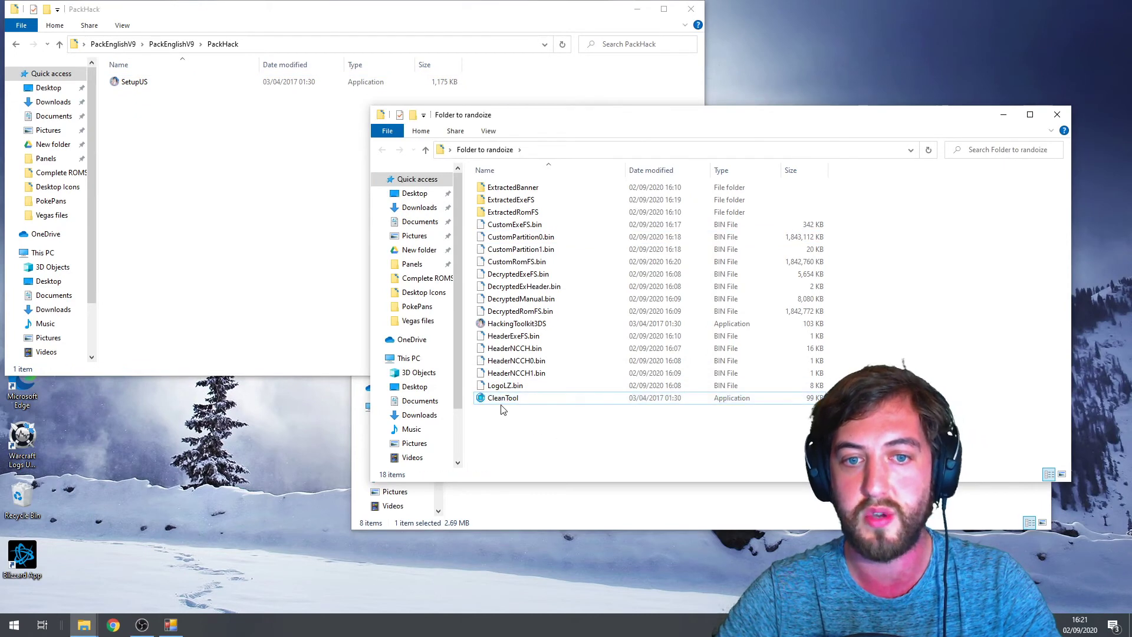
- Run CleanTool in "Folder to randoize" to erase the leftover extraction files, and allow its batch script through Avast's Desktop folder protection
{"action": "double_click", "coordinate": [503, 403]}
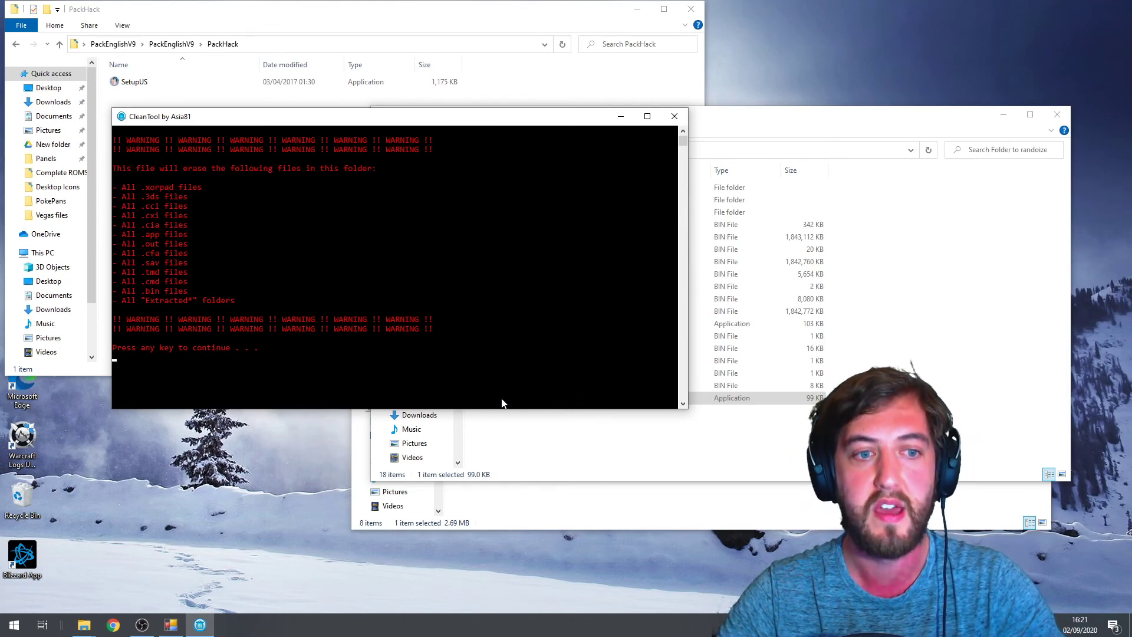
{"action": "key", "text": "Return"}
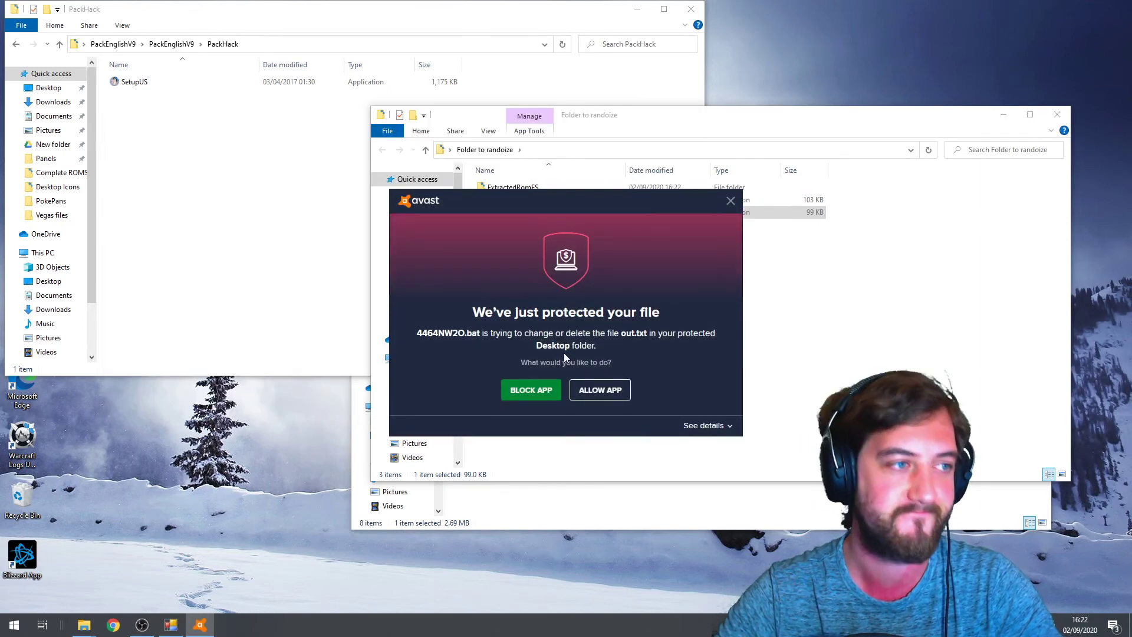
{"action": "left_click", "coordinate": [607, 389]}
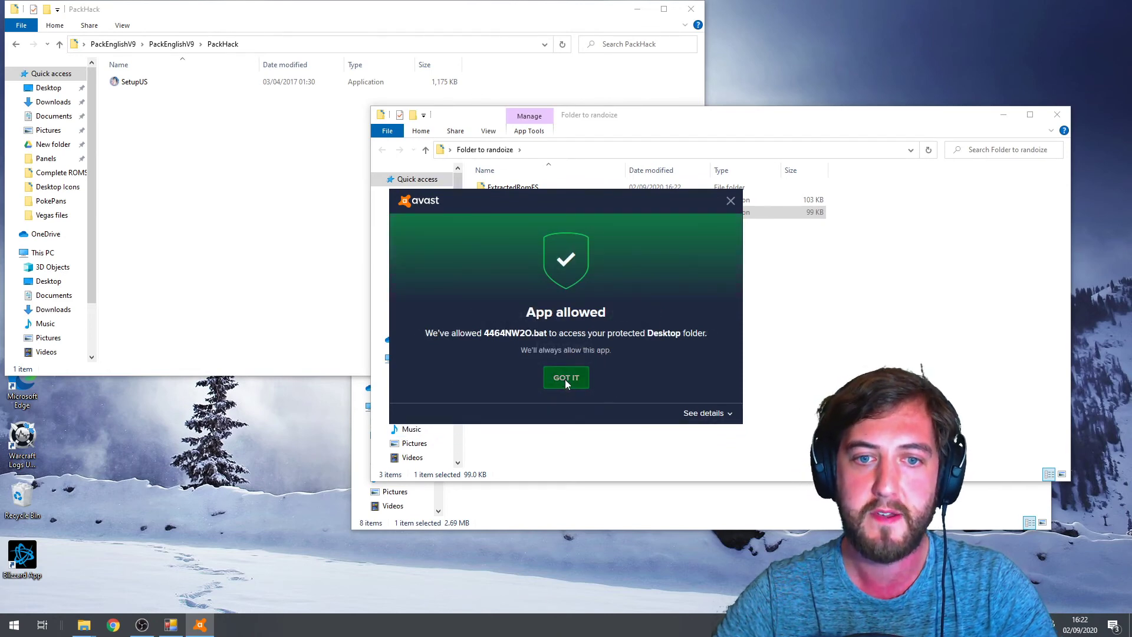
{"action": "left_click", "coordinate": [565, 381]}
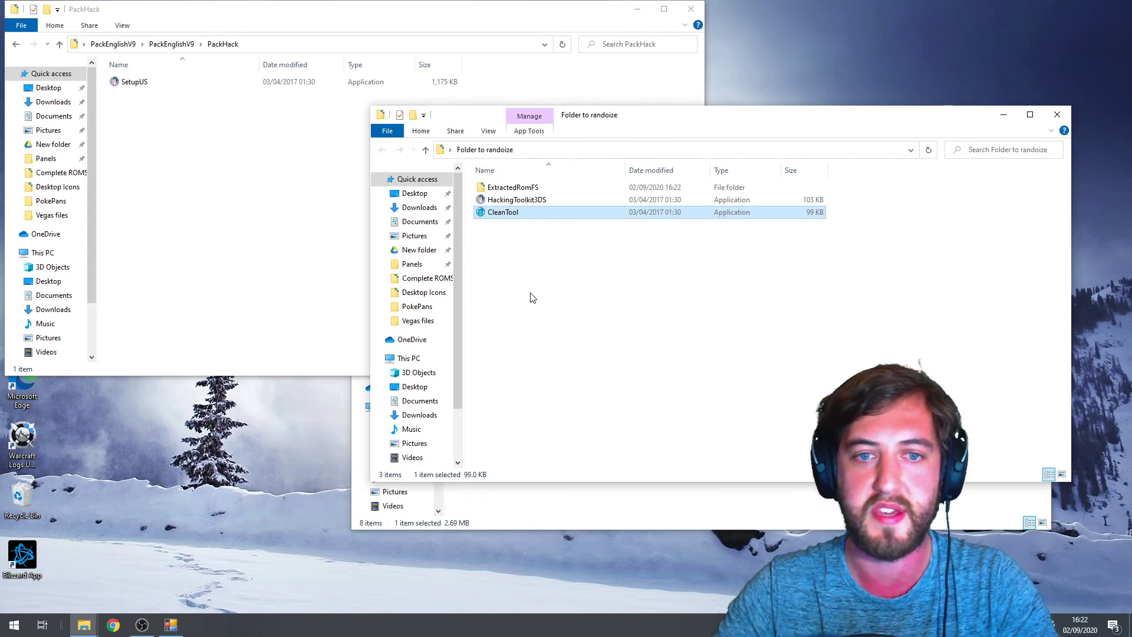
{"action": "left_click", "coordinate": [537, 273]}
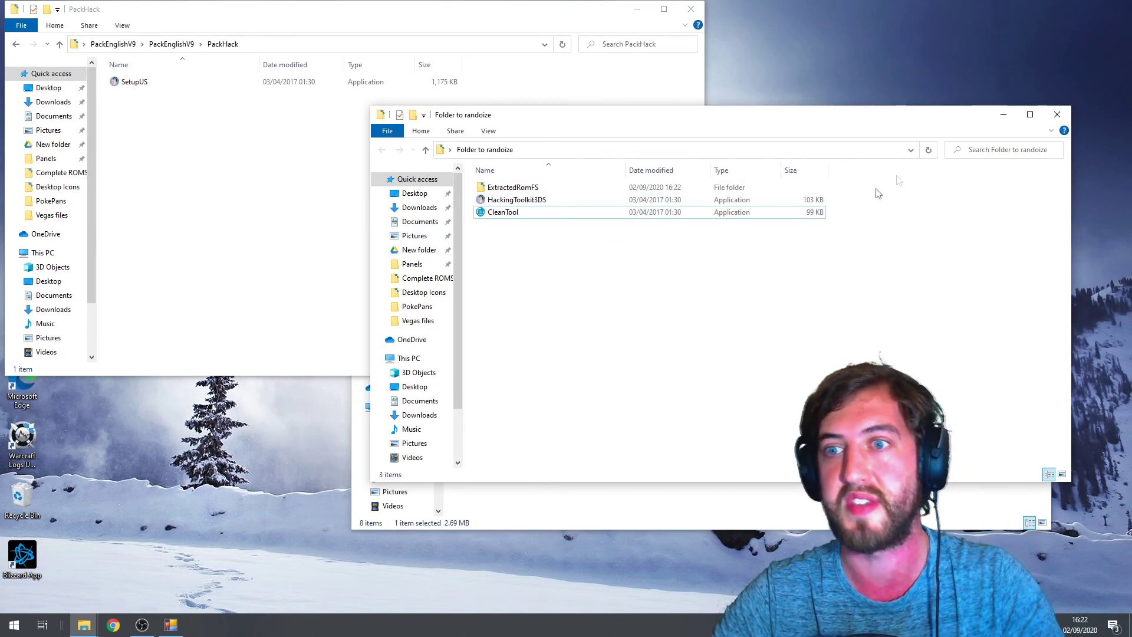
- Minimize the "Folder to randoize", PackHack and Release folder windows to clear the desktop
{"action": "left_click", "coordinate": [1012, 120]}
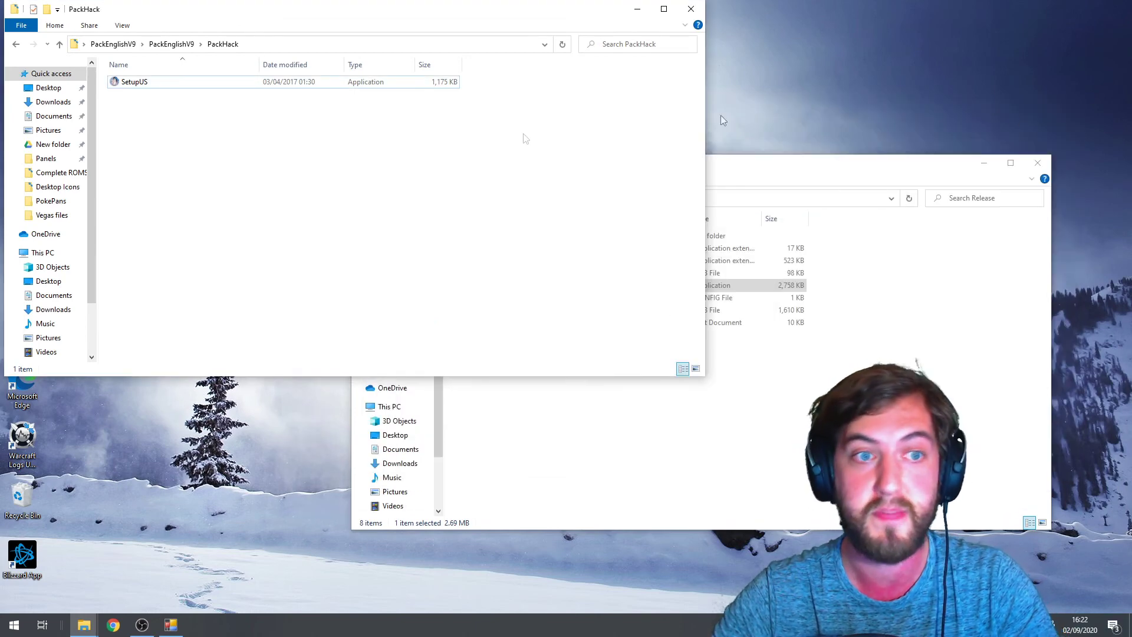
{"action": "left_click", "coordinate": [637, 9]}
{"action": "left_click", "coordinate": [988, 168]}
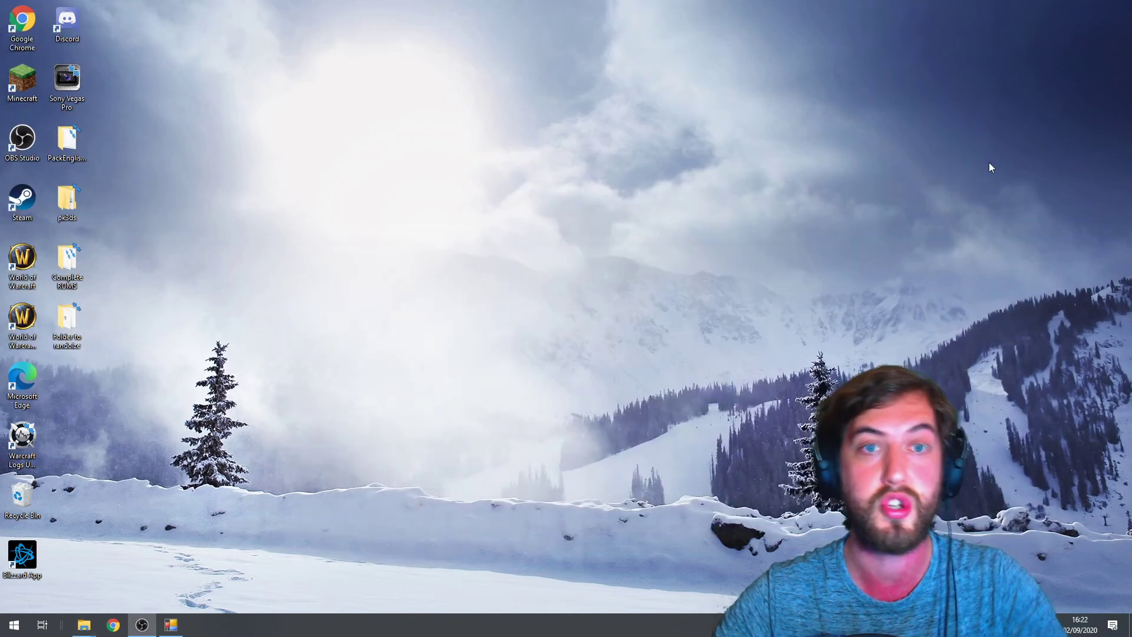